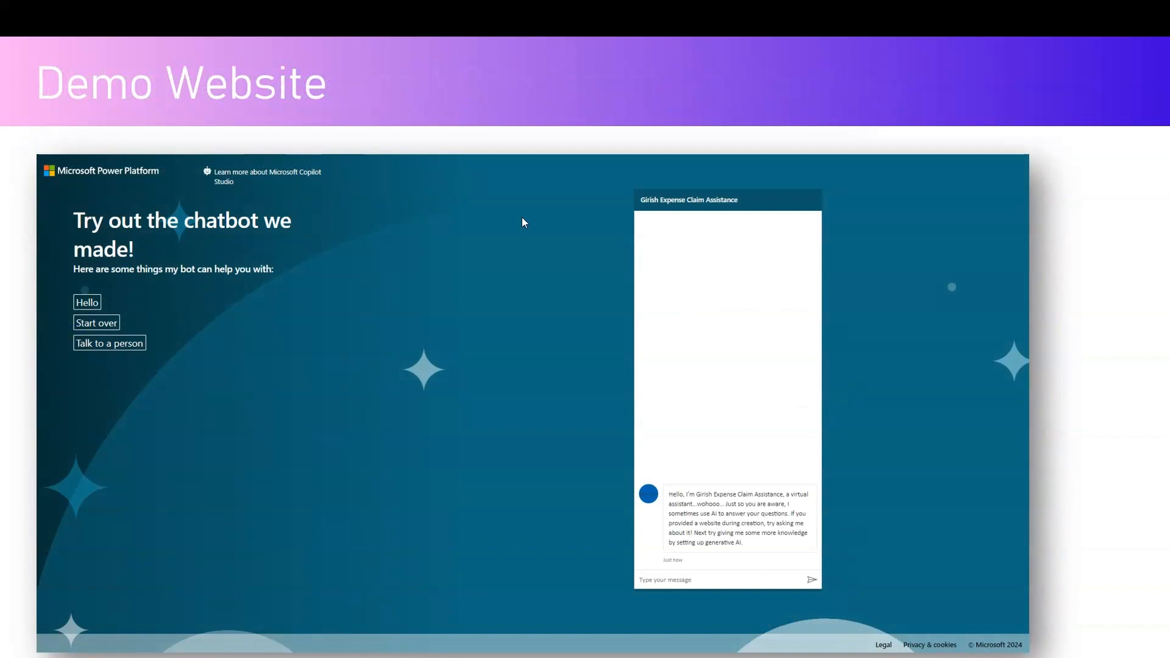
{"action": "mouse_move", "coordinate": [669, 169]}
{"action": "left_mouse_down"}
{"action": "mouse_move", "coordinate": [603, 210]}
{"action": "mouse_move", "coordinate": [612, 657]}
{"action": "mouse_move", "coordinate": [995, 285]}
{"action": "mouse_move", "coordinate": [707, 145]}
{"action": "mouse_move", "coordinate": [664, 161]}
{"action": "left_mouse_up"}
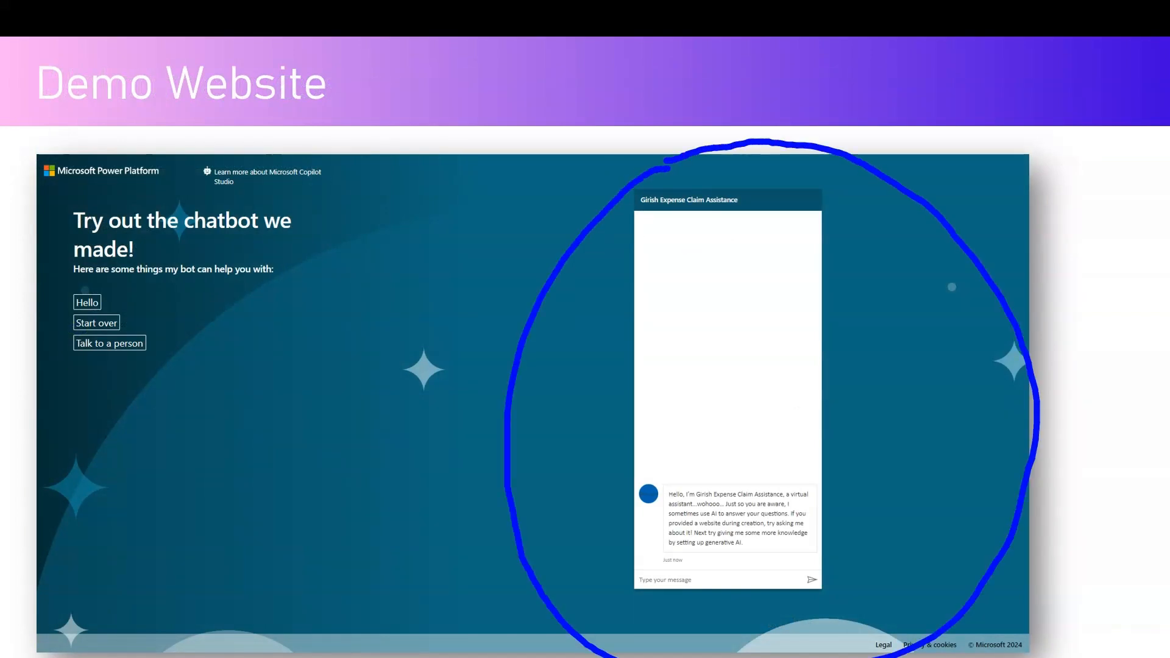
{"action": "mouse_move", "coordinate": [948, 497]}
{"action": "left_mouse_down"}
{"action": "mouse_move", "coordinate": [826, 588]}
{"action": "mouse_move", "coordinate": [847, 551]}
{"action": "mouse_move", "coordinate": [871, 591]}
{"action": "left_mouse_up"}
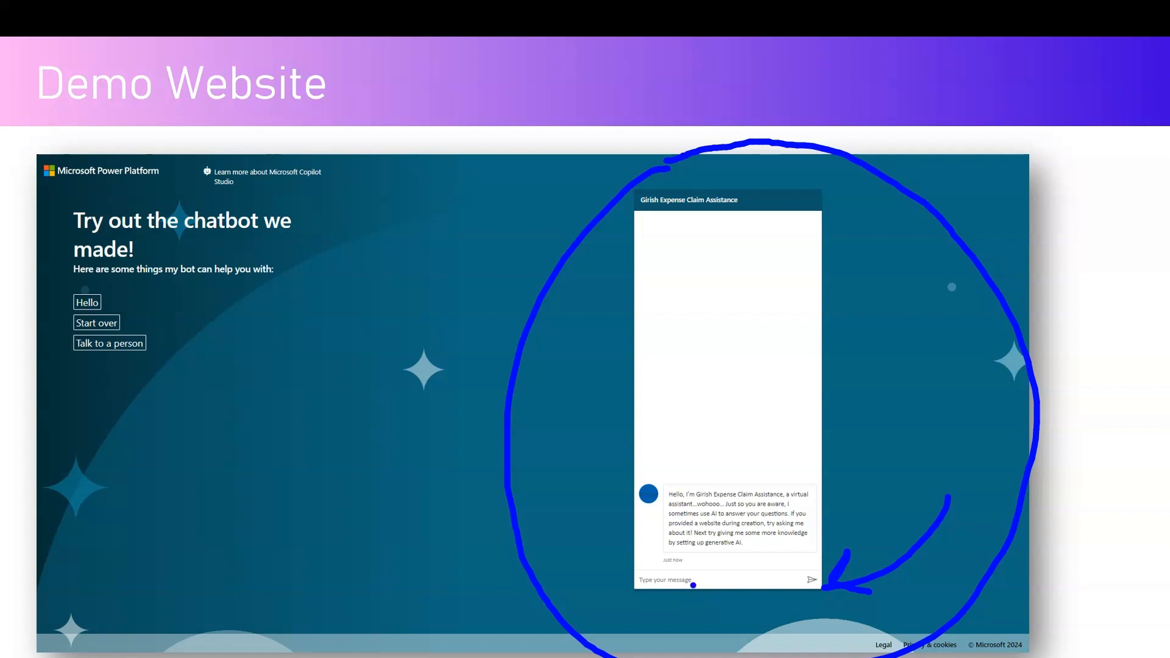
{"action": "mouse_move", "coordinate": [453, 629]}
{"action": "left_mouse_down"}
{"action": "mouse_move", "coordinate": [547, 594]}
{"action": "mouse_move", "coordinate": [618, 586]}
{"action": "left_mouse_up"}
{"action": "mouse_move", "coordinate": [590, 579]}
{"action": "left_mouse_down"}
{"action": "mouse_move", "coordinate": [618, 586]}
{"action": "mouse_move", "coordinate": [606, 612]}
{"action": "left_mouse_up"}
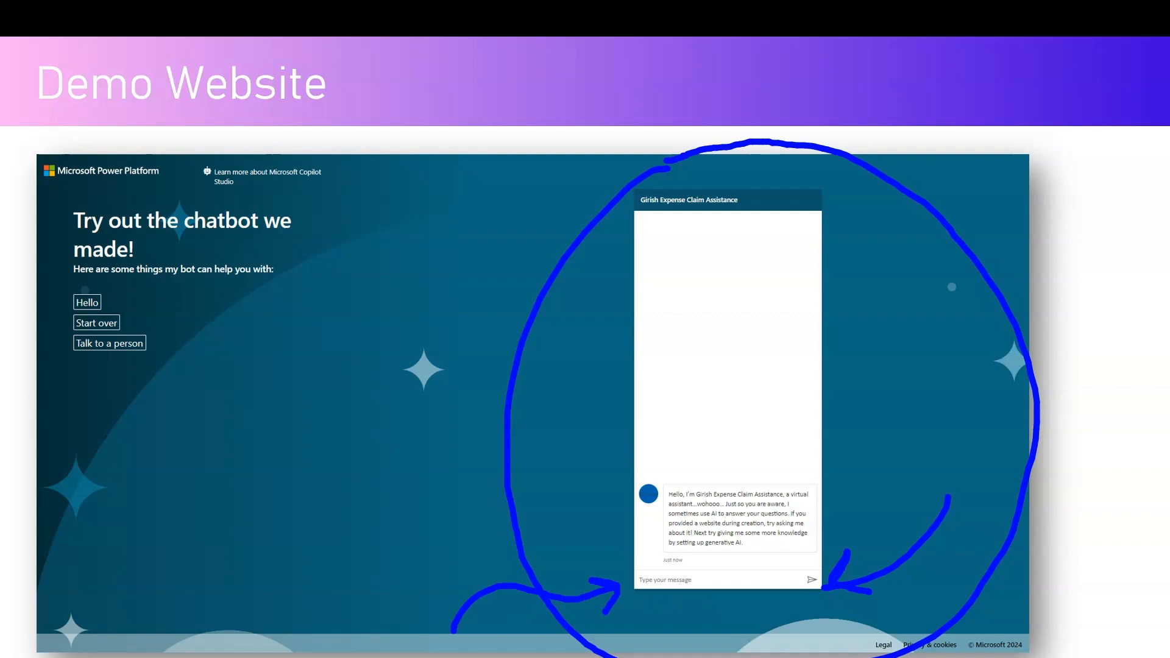
{"action": "key", "text": "Escape"}
{"action": "left_click", "coordinate": [603, 491]}
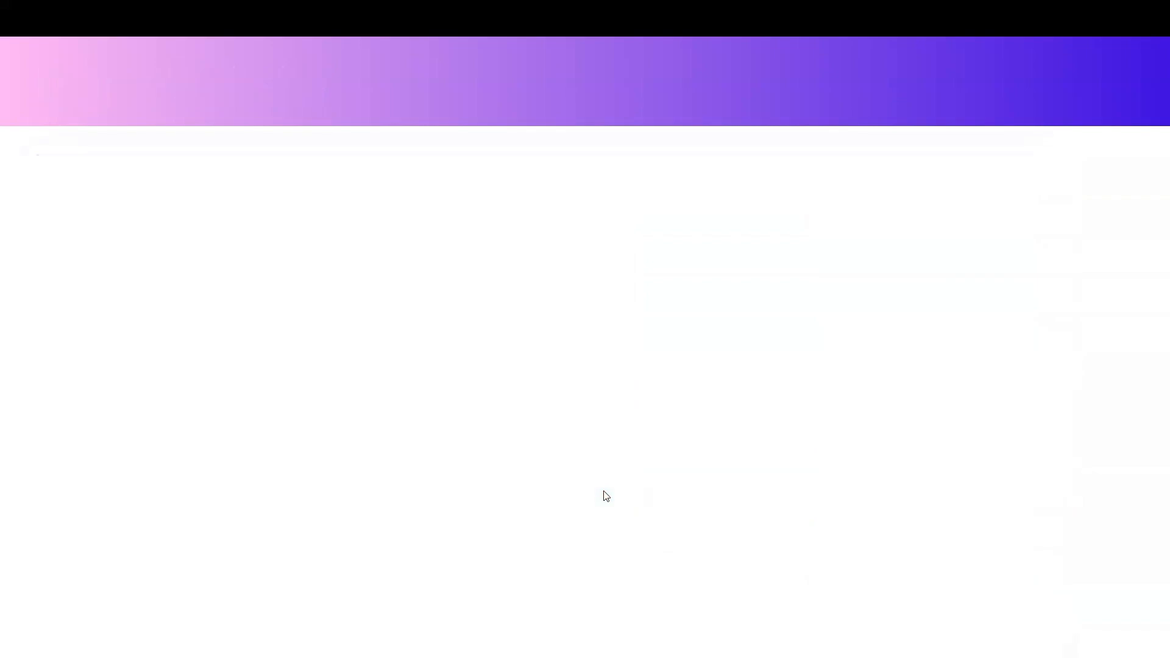
{"action": "key", "text": "Escape"}
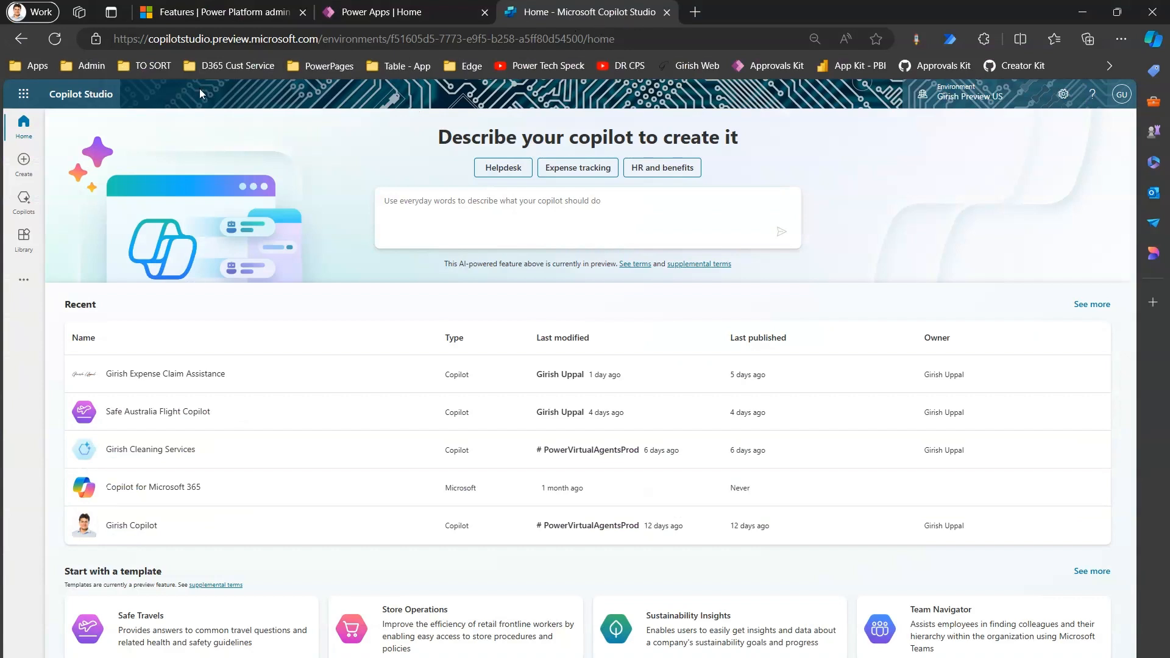
- Start a new copilot and send the description "Build a copilot for help desk system for Girish IT services providing services for Wndows based laptops"
{"action": "left_click", "coordinate": [23, 164]}
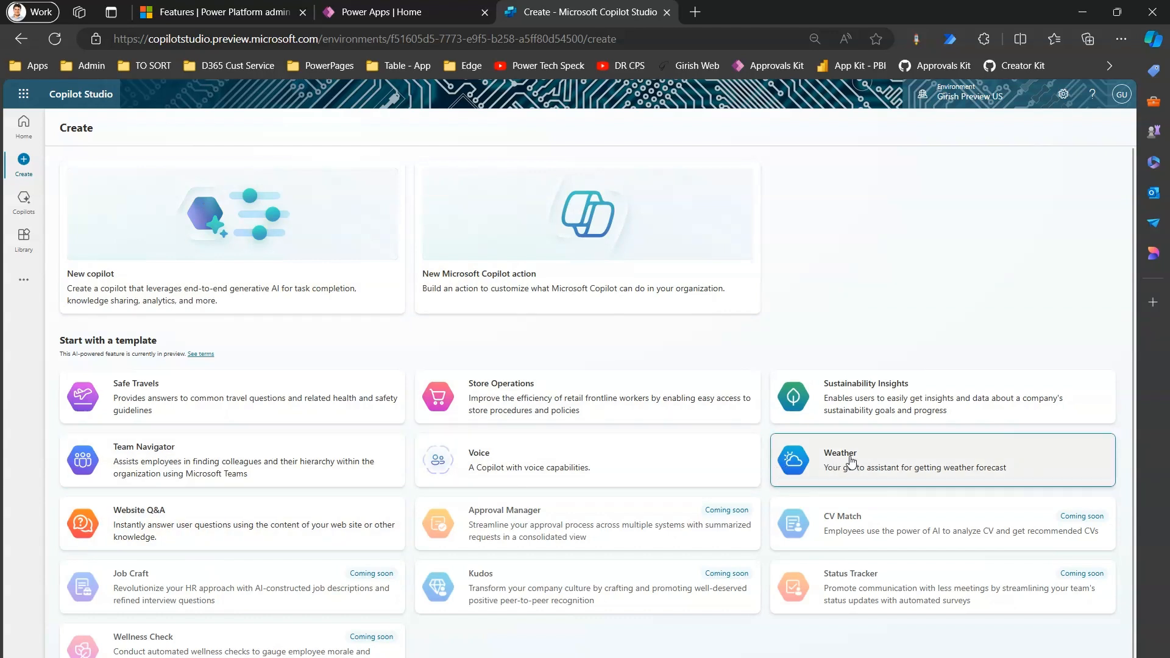
{"action": "left_click", "coordinate": [210, 239]}
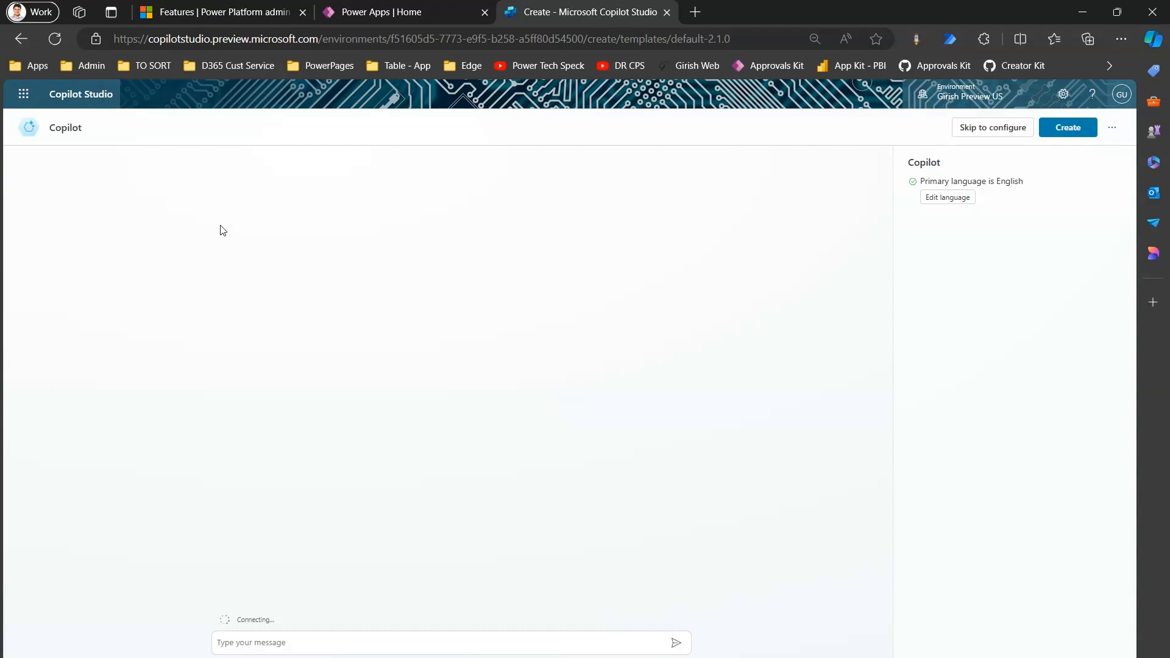
{"action": "left_click", "coordinate": [321, 642]}
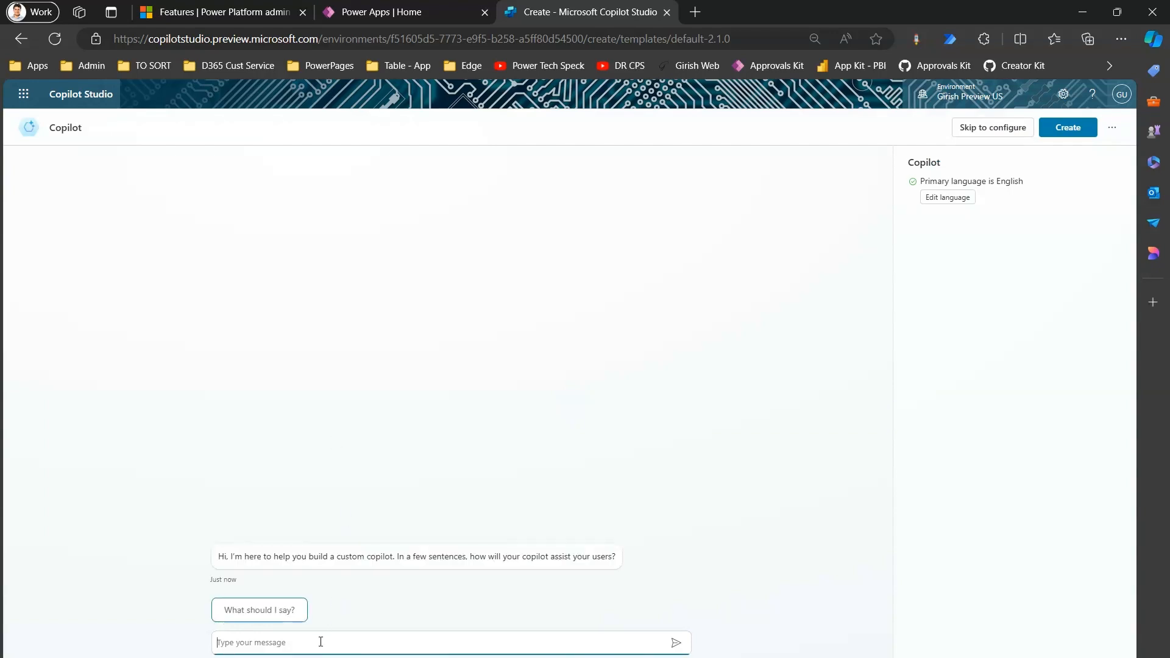
{"action": "type", "text": "Build a copilot for help desk system for my"}
{"action": "key", "text": "BackSpace"}
{"action": "key", "text": "BackSpace"}
{"action": "type", "text": "Girish"}
{"action": "key", "text": "BackSpace"}
{"action": "key", "text": "BackSpace"}
{"action": "key", "text": "BackSpace"}
{"action": "type", "text": "ish "}
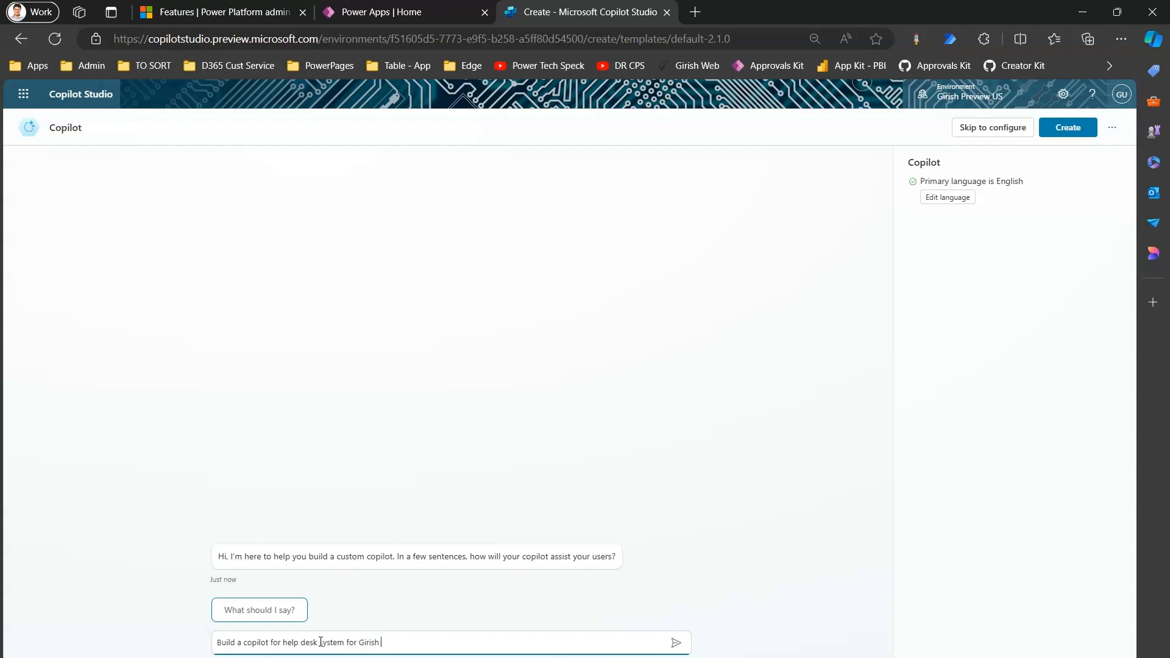
{"action": "type", "text": "IT services providing services for Wndows"}
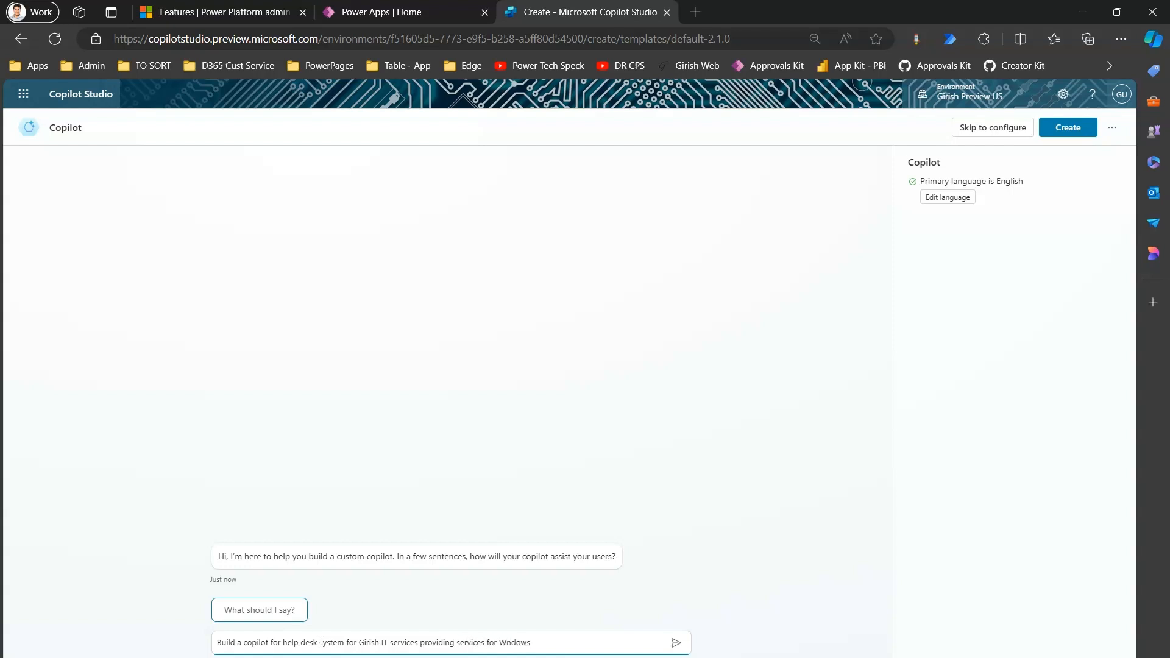
{"action": "type", "text": " based laptops"}
{"action": "key", "text": "Return"}
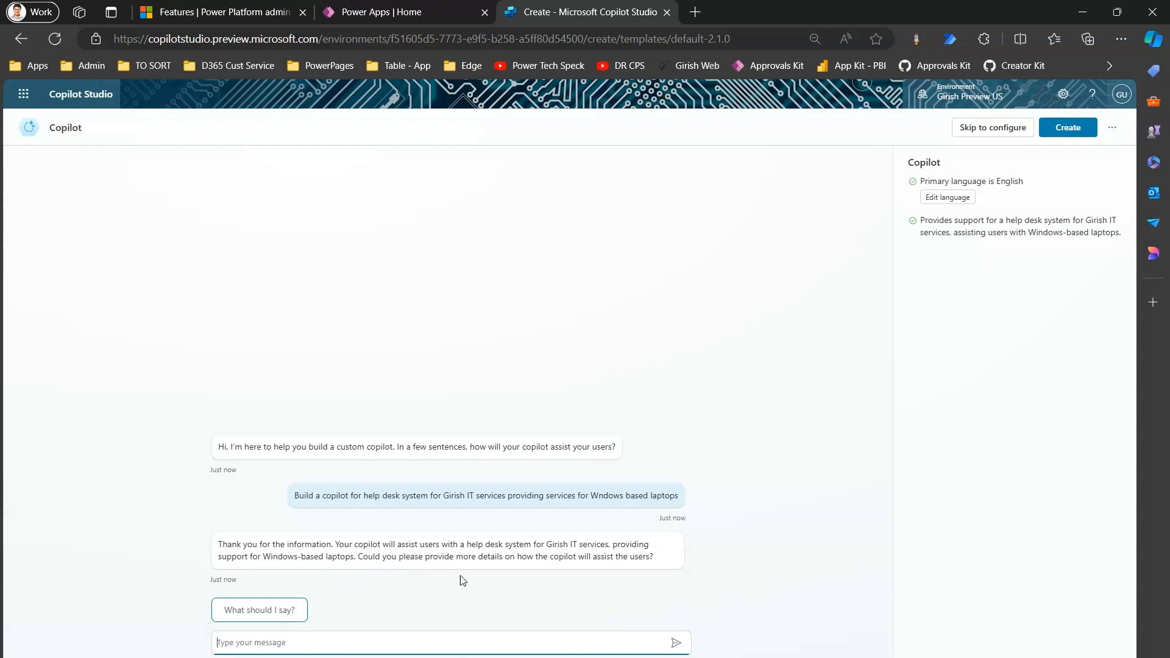
- Reply with "assist users in troubleshooting, installation and configuration of hardware and software" and create the copilot
{"action": "type", "text": "assist s users in troubleshooting, installation"}
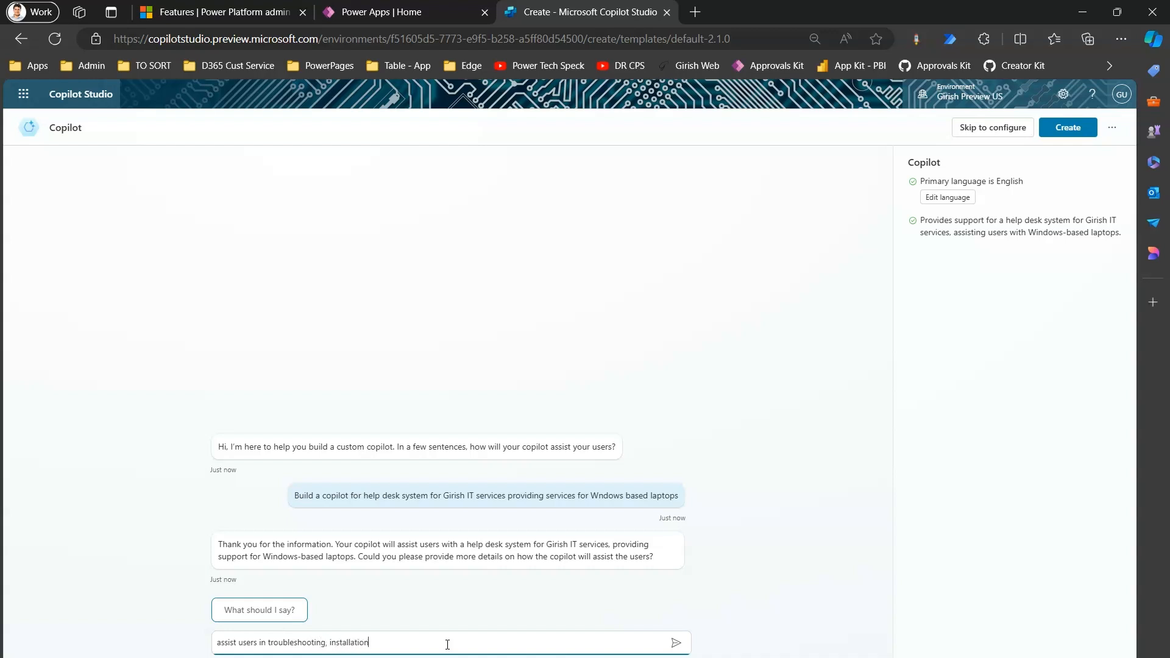
{"action": "type", "text": " and configuration of hardware and software"}
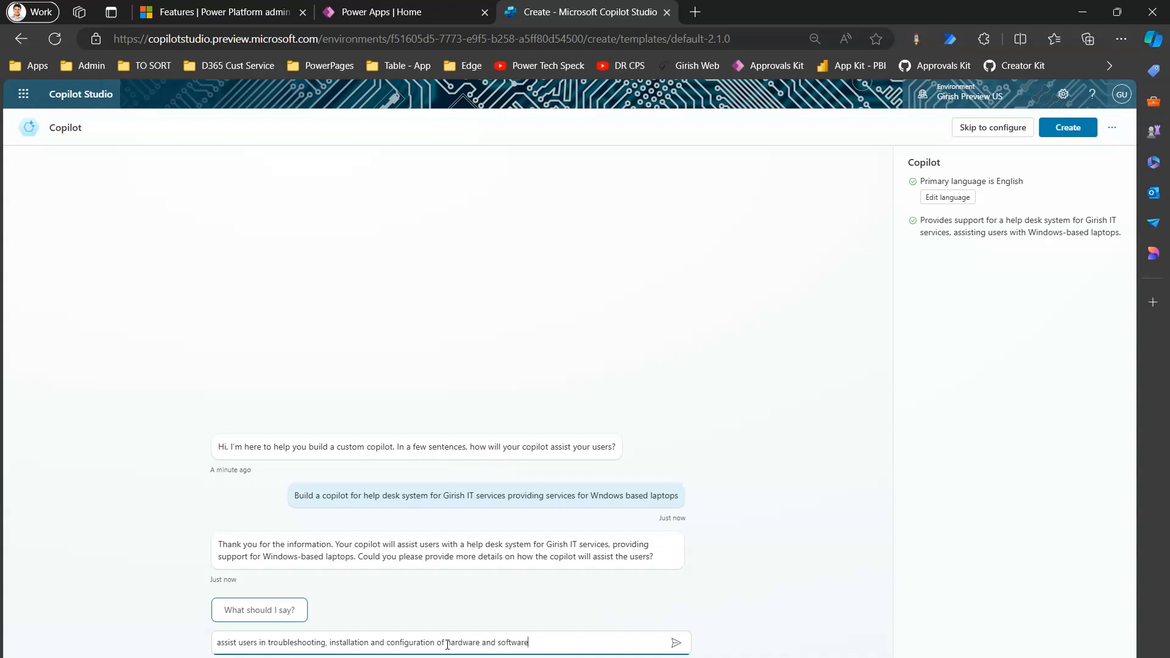
{"action": "key", "text": "Return"}
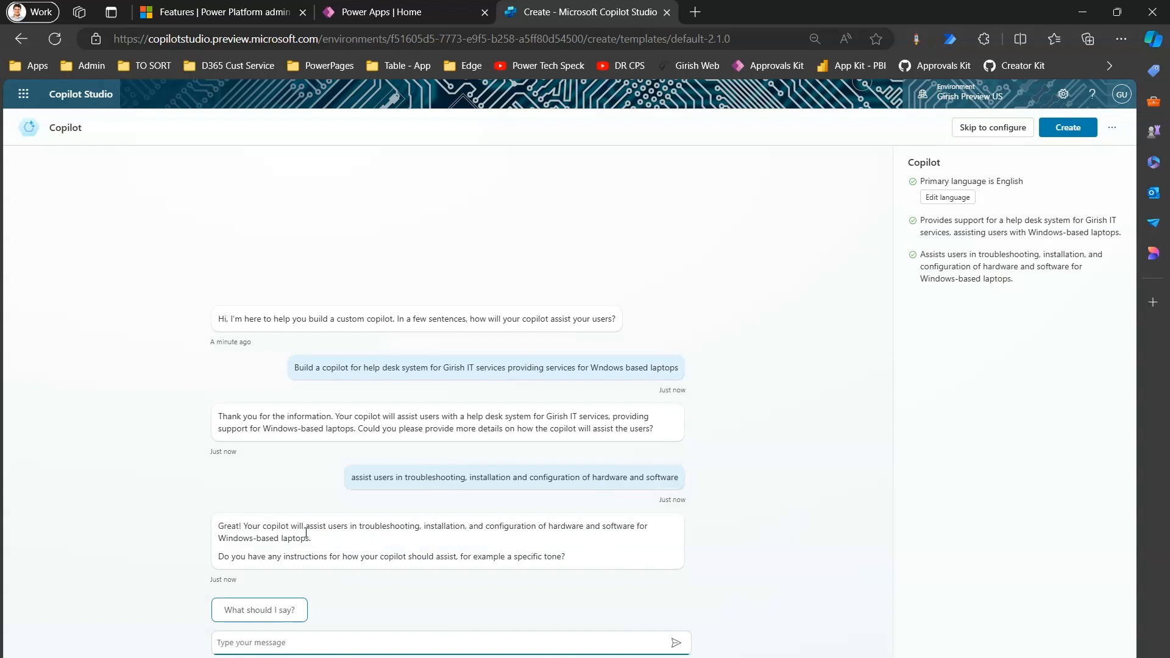
{"action": "left_click_drag", "start_coordinate": [262, 528], "coordinate": [561, 528]}
{"action": "left_click_drag", "start_coordinate": [561, 528], "coordinate": [566, 531]}
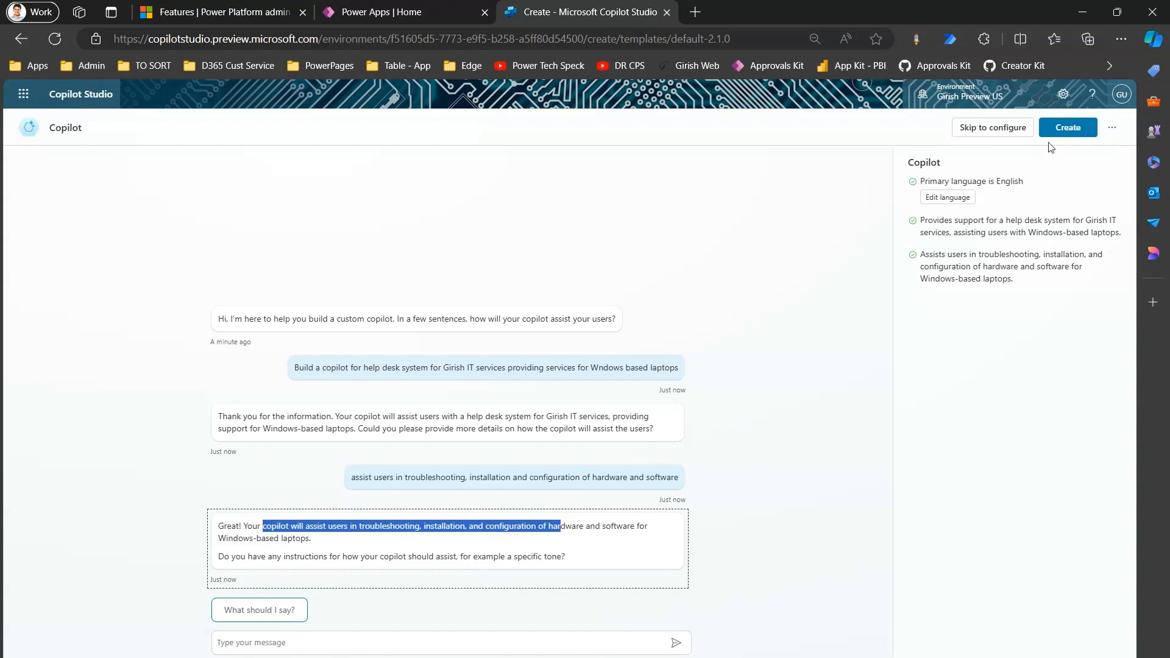
{"action": "left_click", "coordinate": [1065, 132]}
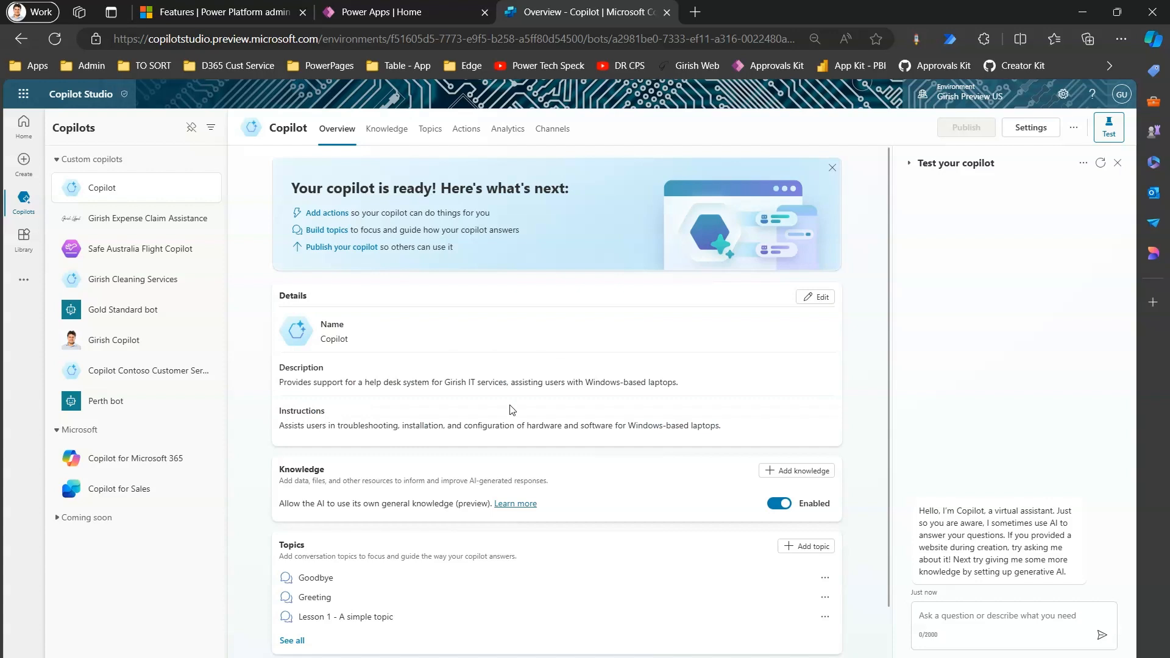
- Rename the new copilot to "Girish IT services" in its details and save the change
{"action": "left_click", "coordinate": [813, 300]}
{"action": "left_click_drag", "start_coordinate": [347, 342], "coordinate": [262, 347]}
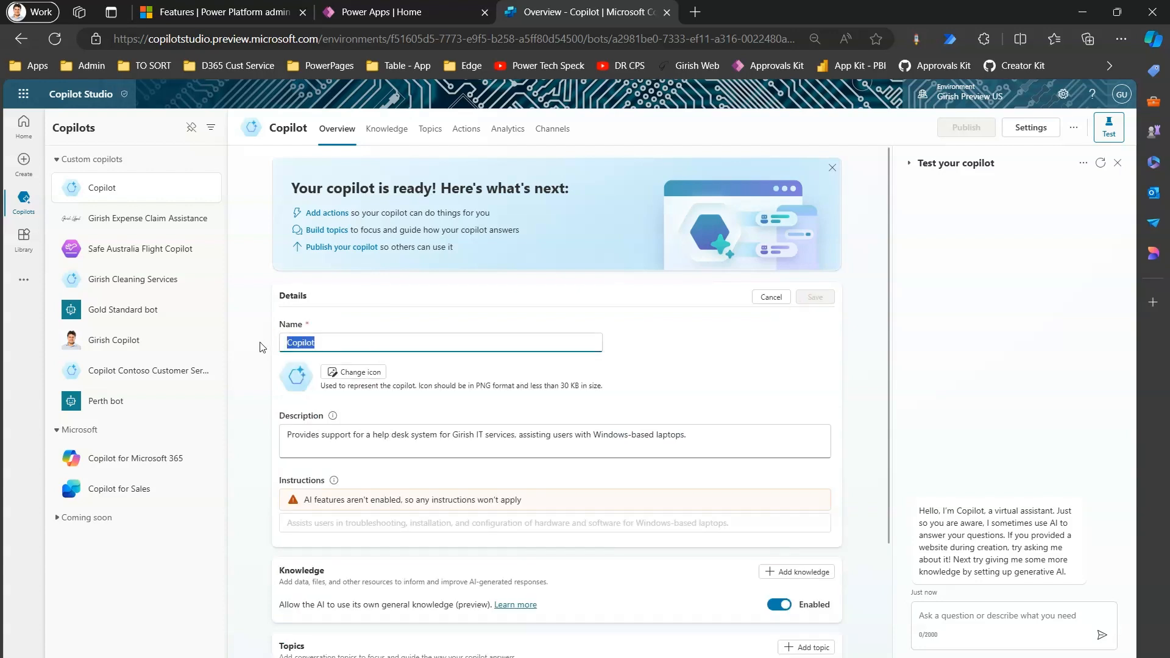
{"action": "type", "text": "Girish IT services"}
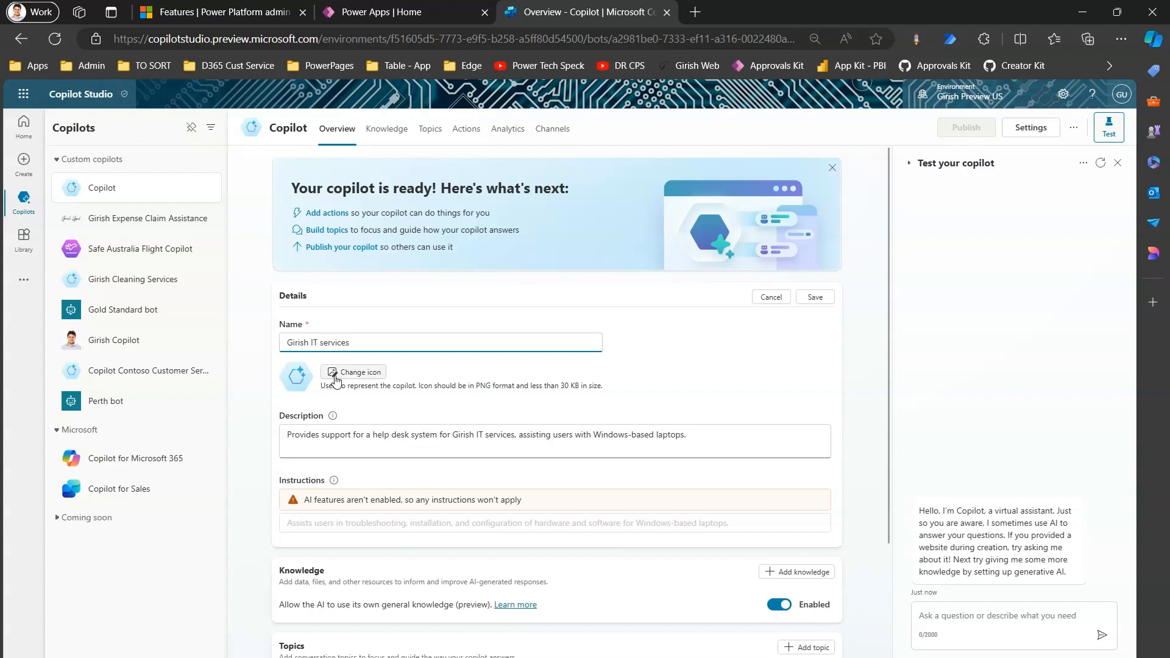
{"action": "left_click", "coordinate": [814, 297]}
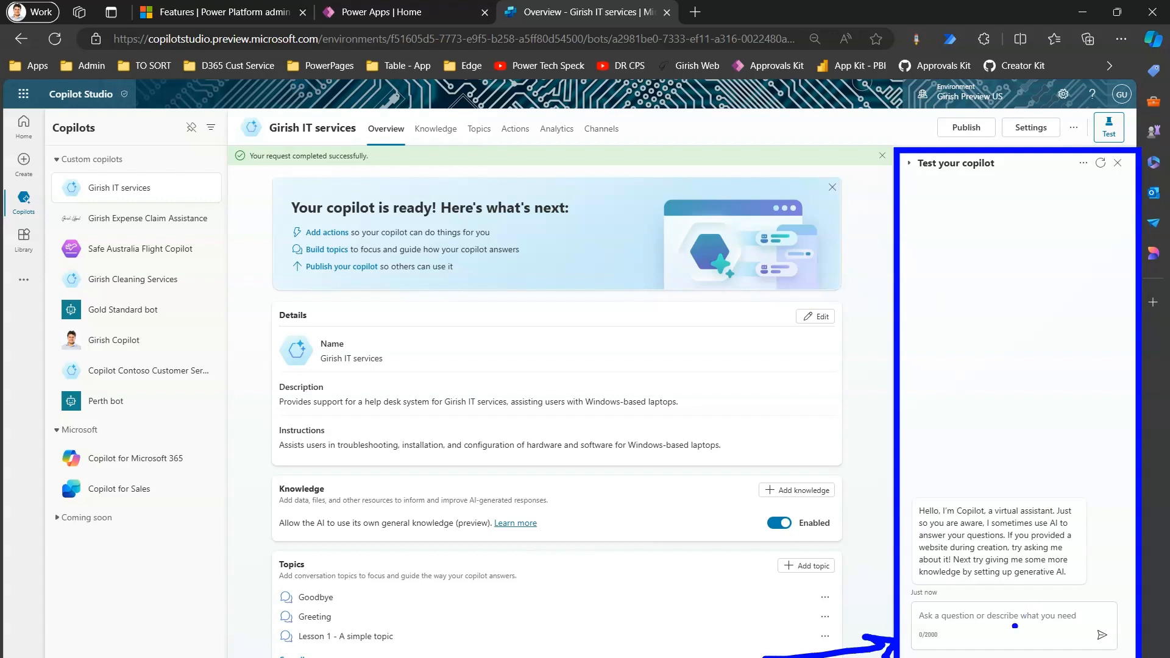
{"action": "mouse_move", "coordinate": [950, 589]}
{"action": "left_mouse_down"}
{"action": "mouse_move", "coordinate": [891, 638]}
{"action": "mouse_move", "coordinate": [1117, 657]}
{"action": "mouse_move", "coordinate": [1013, 573]}
{"action": "mouse_move", "coordinate": [938, 590]}
{"action": "left_mouse_up"}
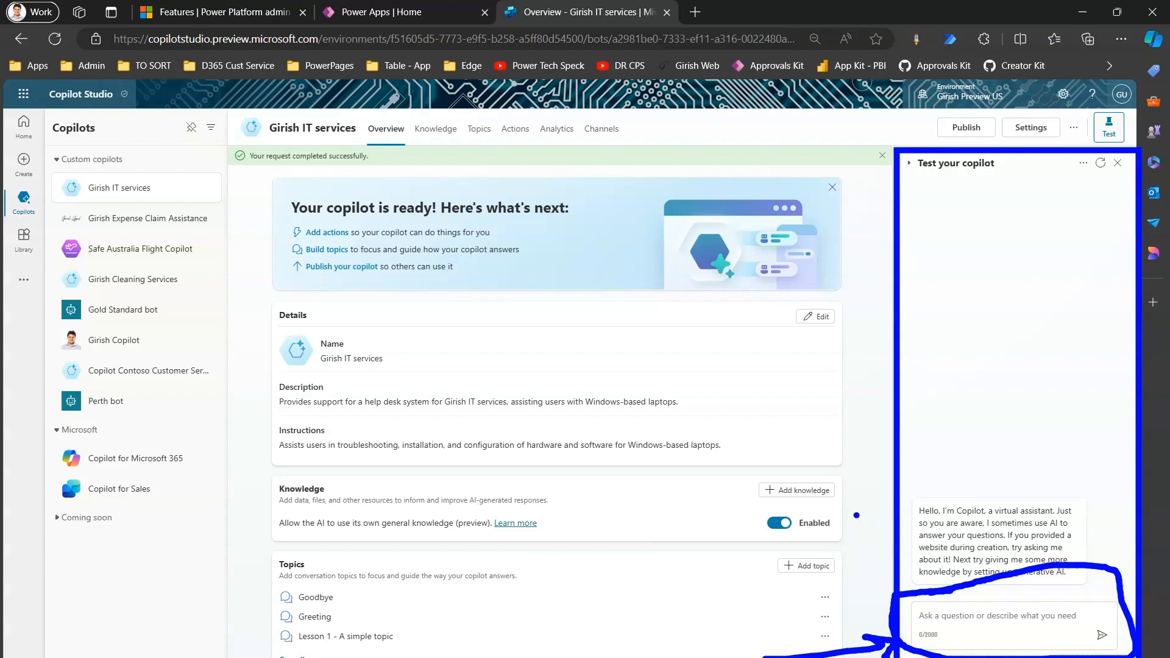
{"action": "mouse_move", "coordinate": [850, 516]}
{"action": "left_mouse_down"}
{"action": "mouse_move", "coordinate": [975, 579]}
{"action": "mouse_move", "coordinate": [955, 581]}
{"action": "left_mouse_up"}
{"action": "key", "text": "Escape"}
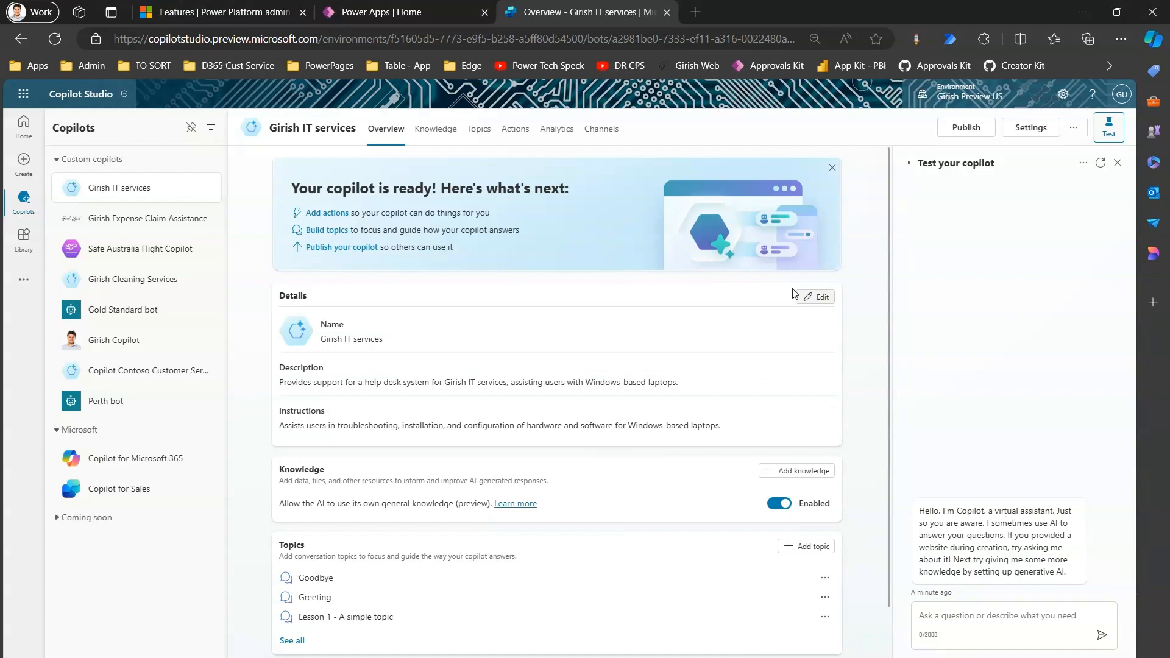
- Review the copilot's available channels and the notice about authentication, and follow its link to the security settings
{"action": "left_click", "coordinate": [613, 134]}
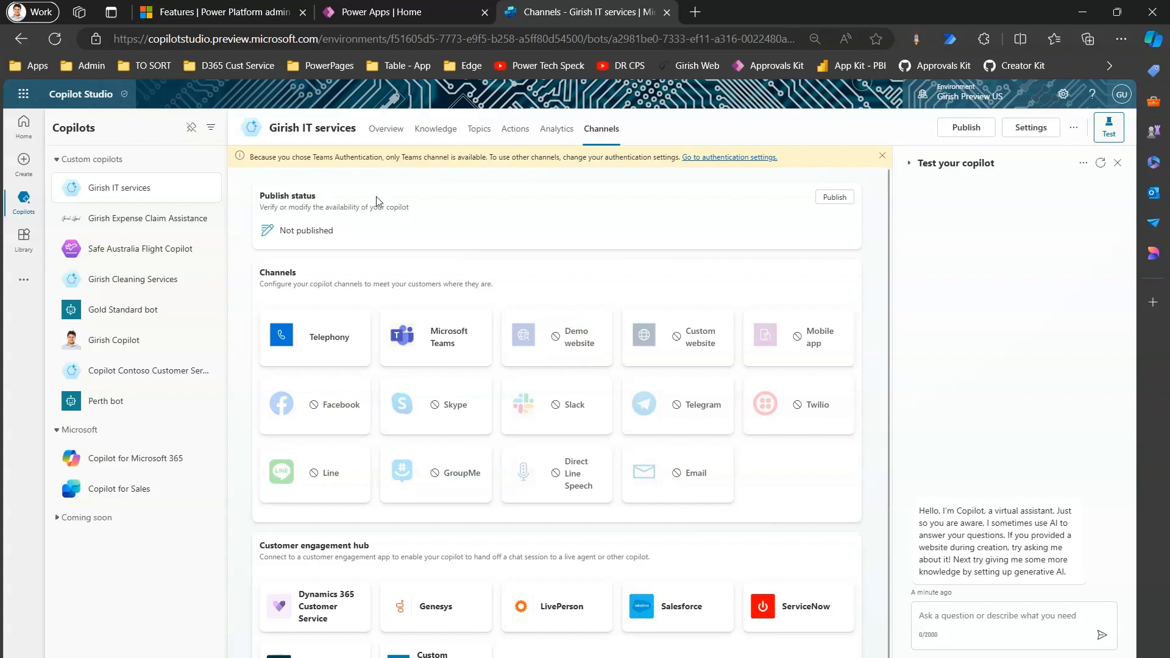
{"action": "left_click_drag", "start_coordinate": [272, 156], "coordinate": [542, 158]}
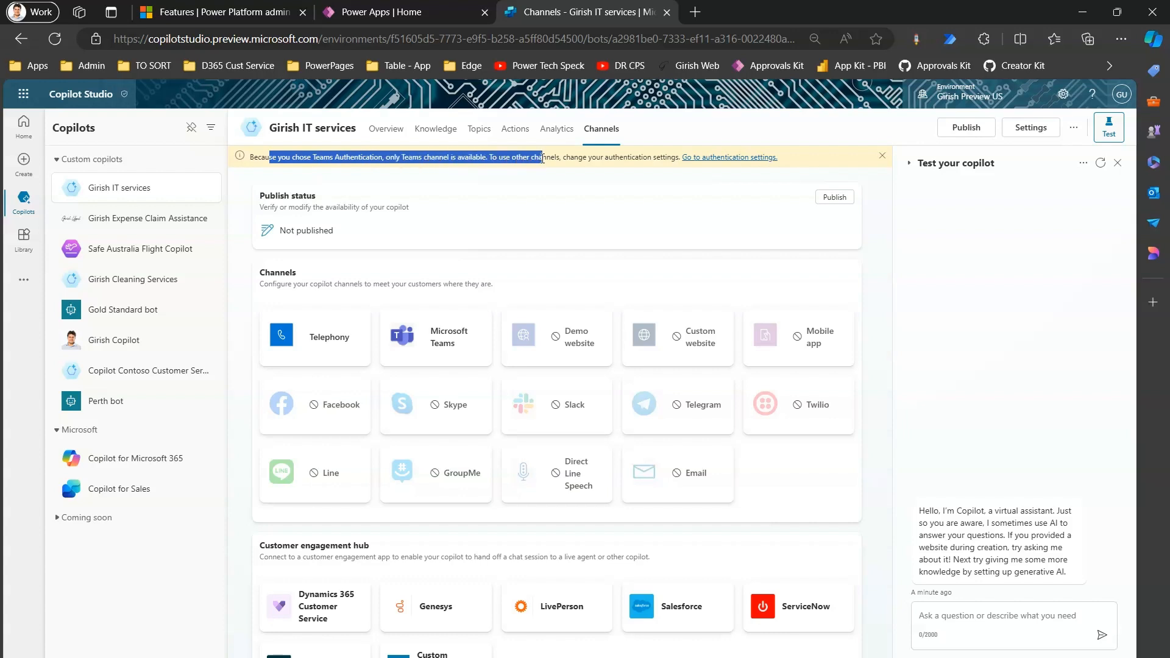
{"action": "left_click", "coordinate": [611, 195]}
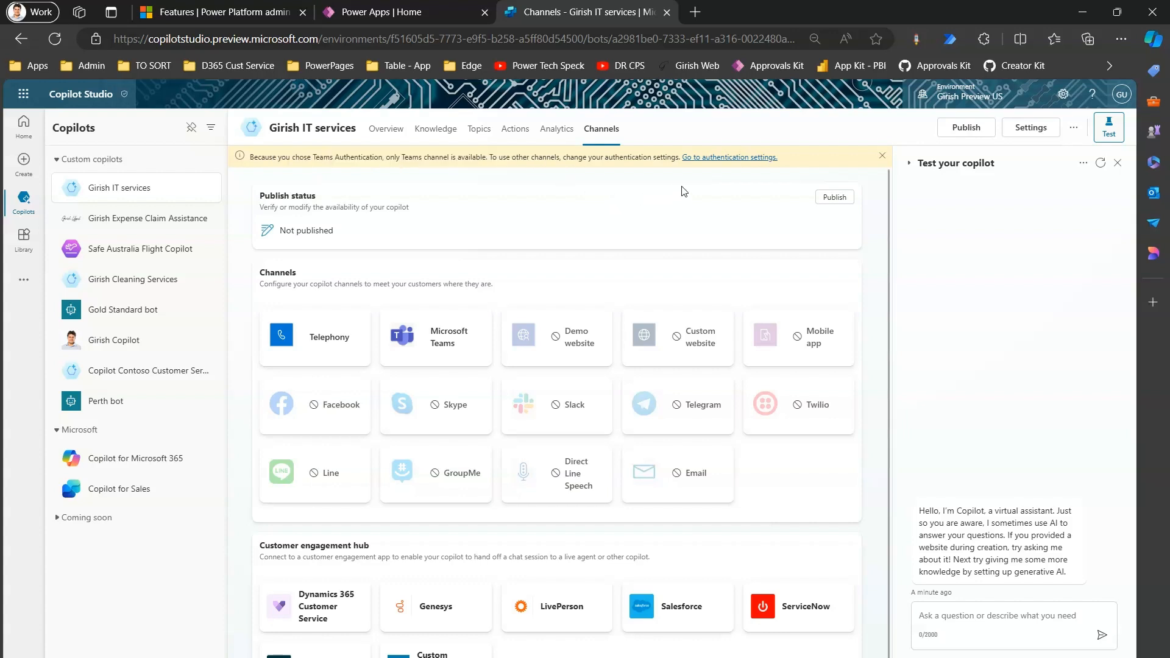
{"action": "left_click", "coordinate": [745, 158]}
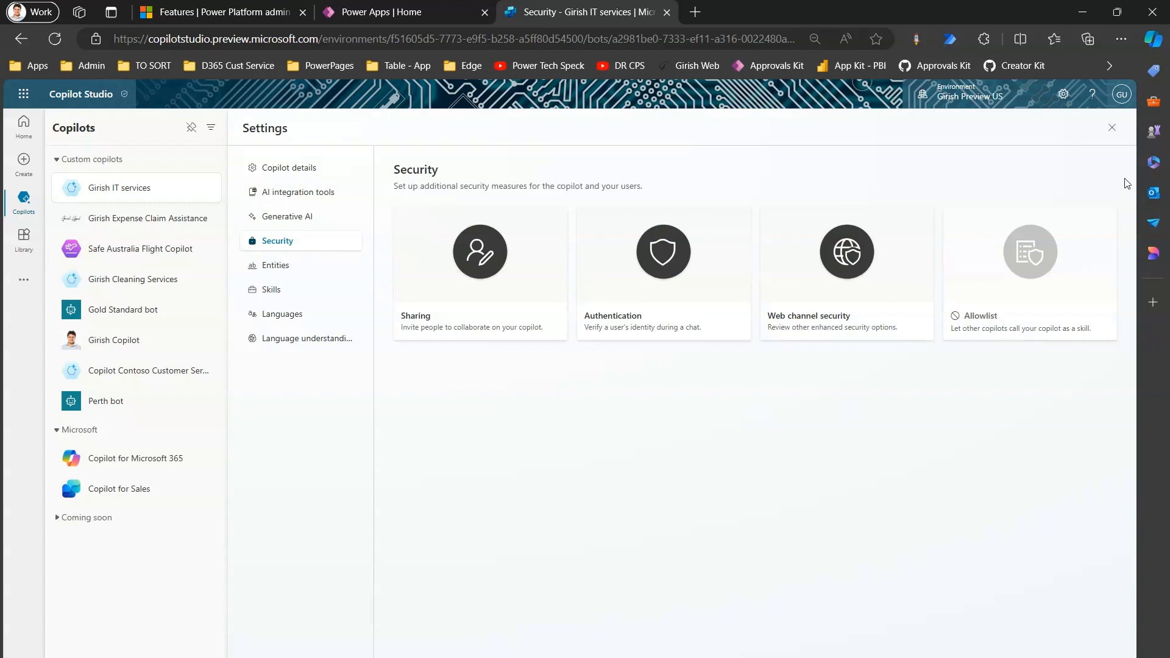
{"action": "left_click", "coordinate": [1112, 129]}
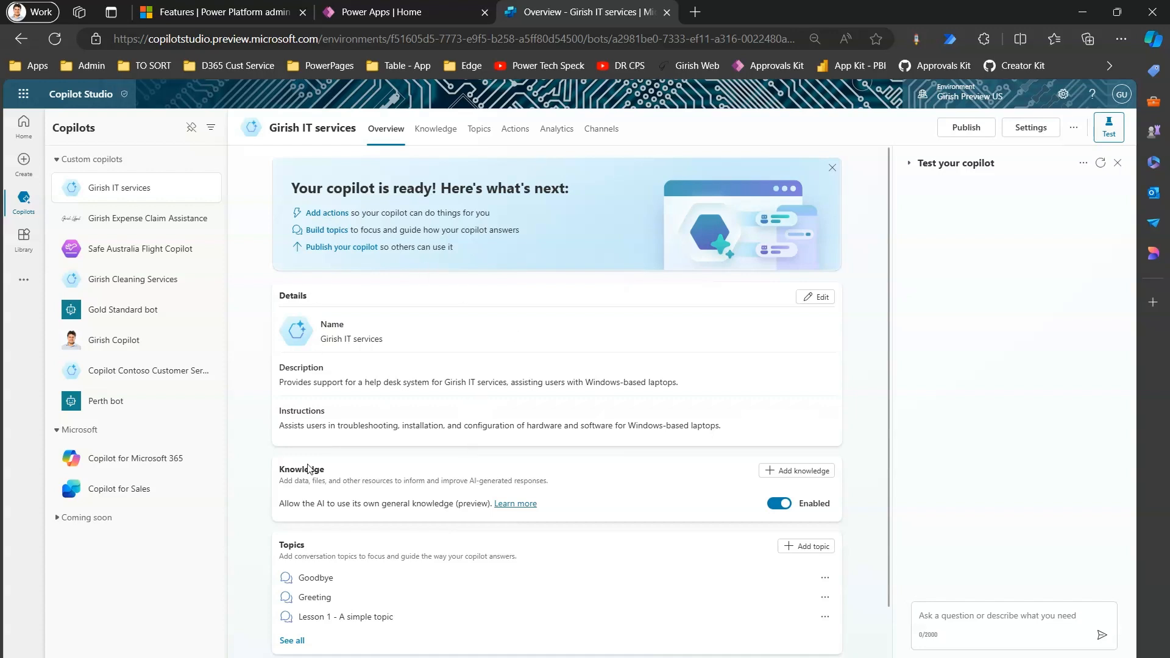
- Open the authentication options in the copilot's security settings
{"action": "left_click", "coordinate": [1041, 131]}
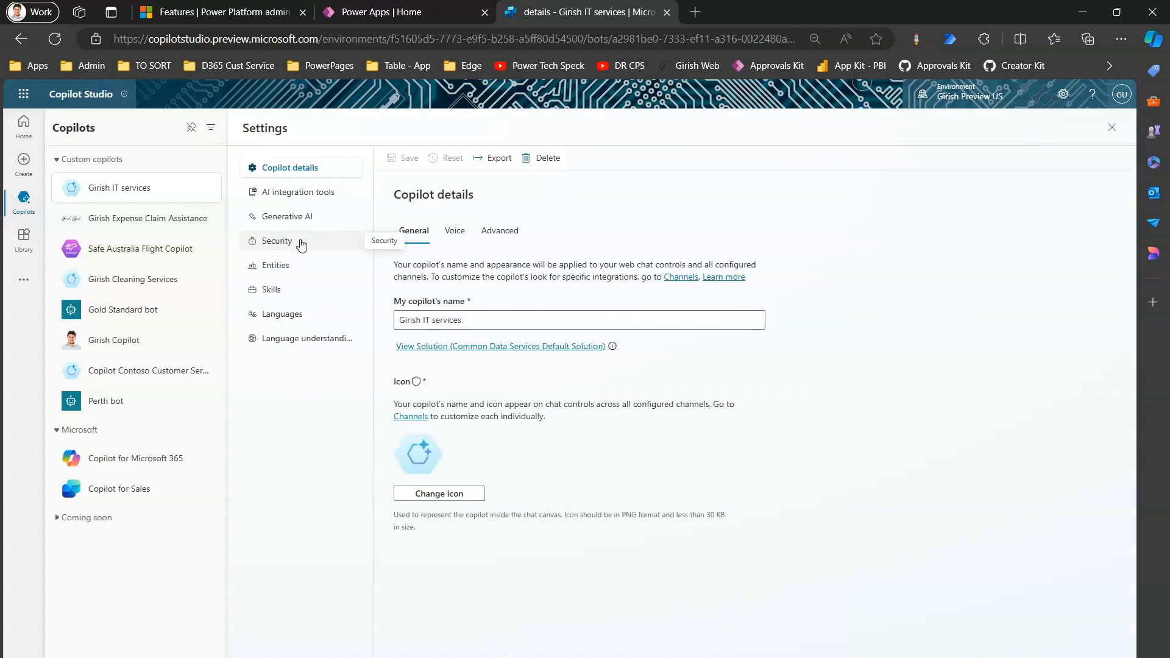
{"action": "left_click", "coordinate": [301, 245]}
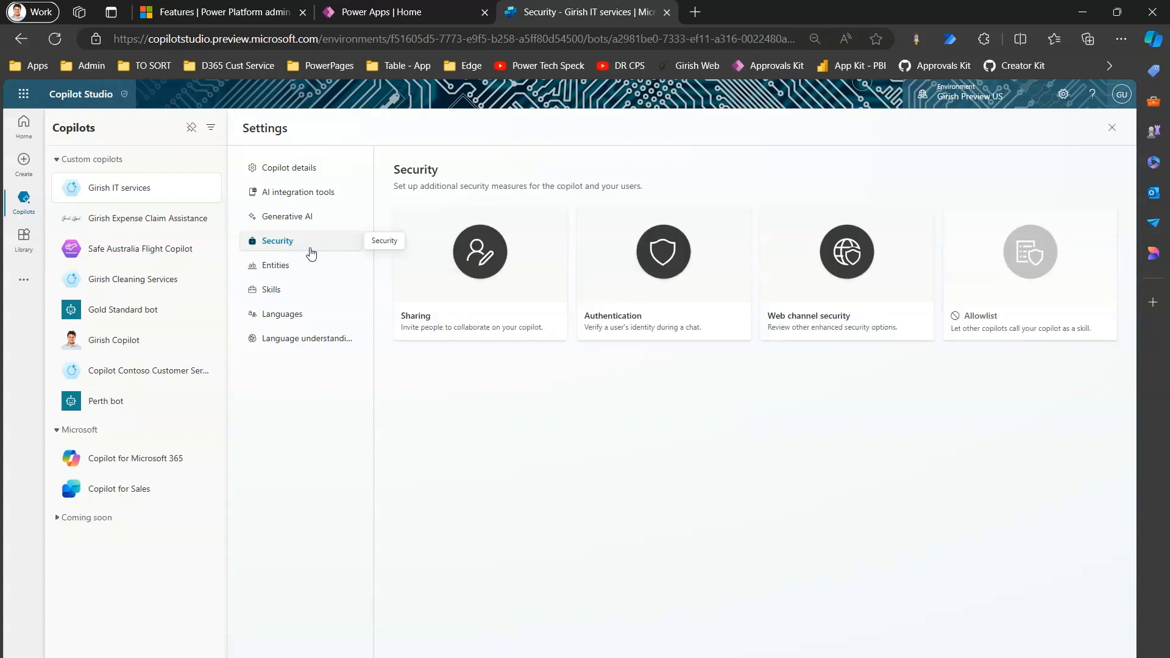
{"action": "left_click", "coordinate": [681, 290]}
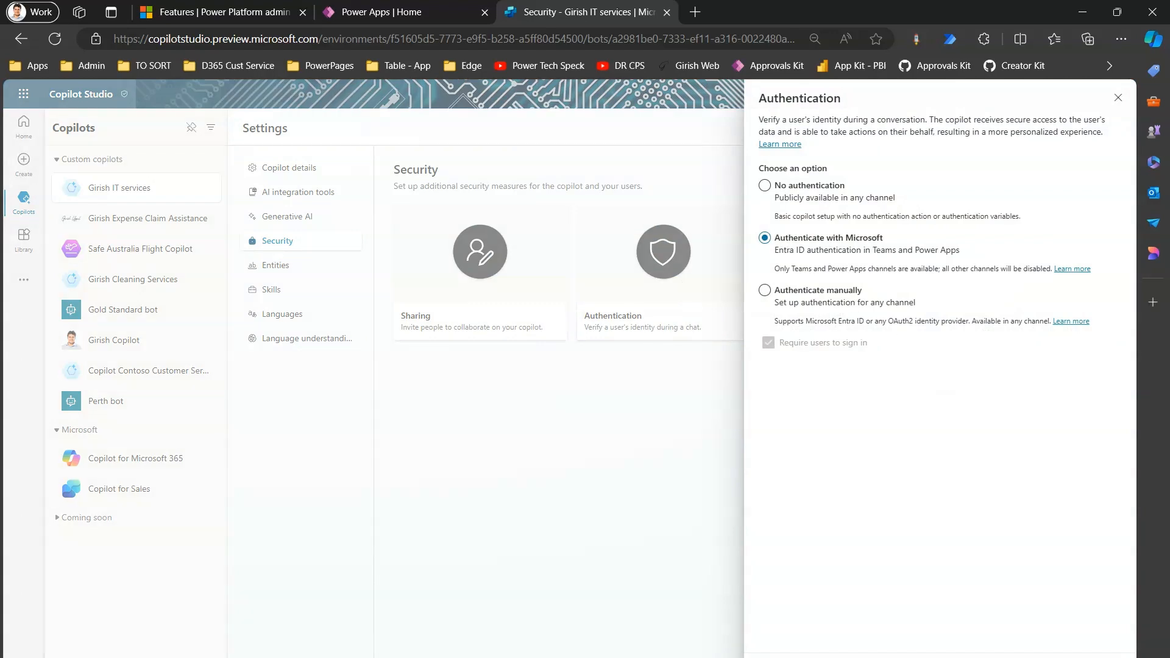
{"action": "mouse_move", "coordinate": [752, 227]}
{"action": "left_mouse_down"}
{"action": "mouse_move", "coordinate": [909, 266]}
{"action": "mouse_move", "coordinate": [1104, 282]}
{"action": "left_mouse_up"}
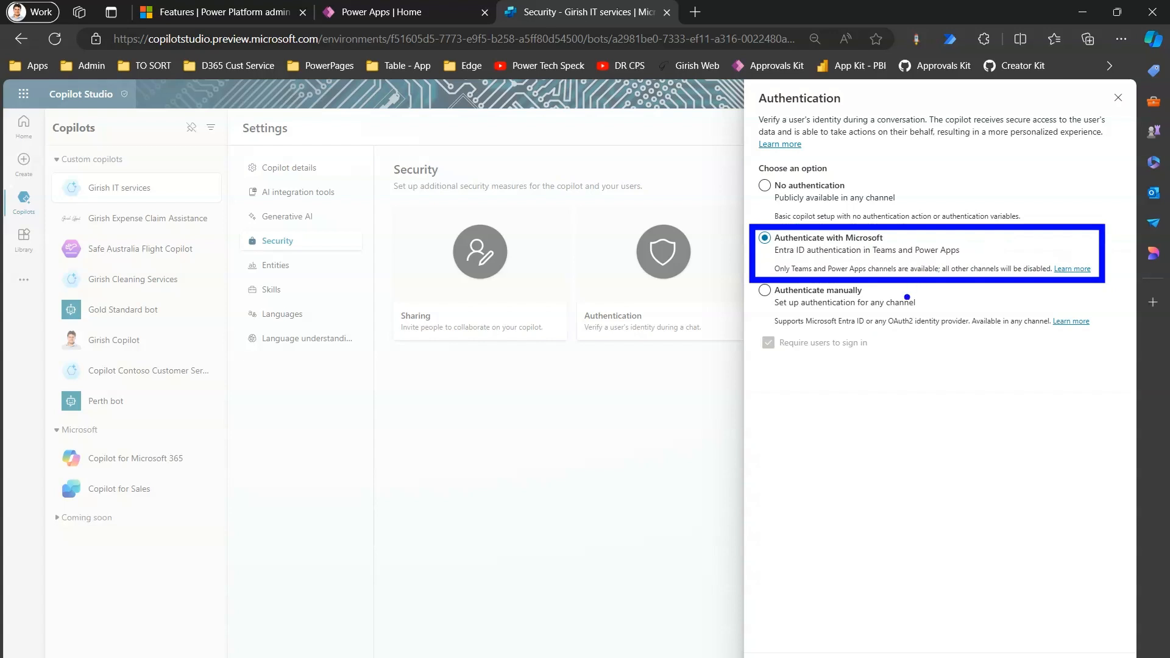
{"action": "mouse_move", "coordinate": [850, 369]}
{"action": "left_mouse_down"}
{"action": "mouse_move", "coordinate": [783, 320]}
{"action": "mouse_move", "coordinate": [809, 308]}
{"action": "left_mouse_up"}
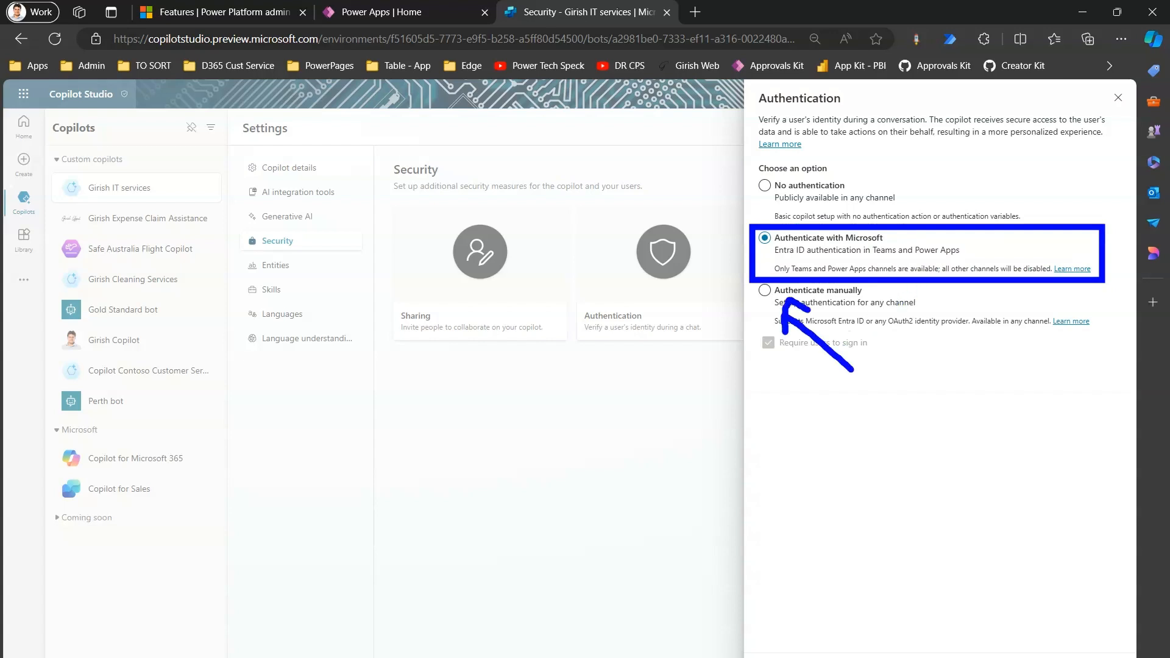
{"action": "mouse_move", "coordinate": [920, 128]}
{"action": "left_mouse_down"}
{"action": "mouse_move", "coordinate": [835, 181]}
{"action": "mouse_move", "coordinate": [865, 179]}
{"action": "left_mouse_up"}
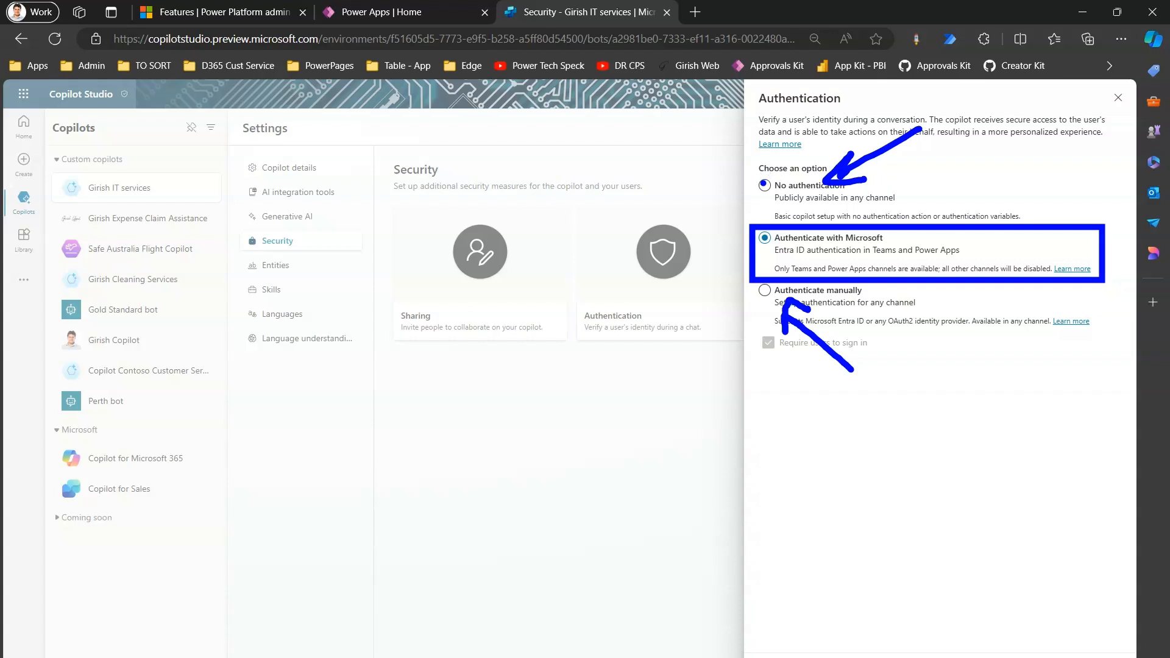
{"action": "key", "text": "Escape"}
- Set the copilot's authentication to No authentication, review the listed consequences, save the configuration and close the authentication options
{"action": "left_click", "coordinate": [765, 186]}
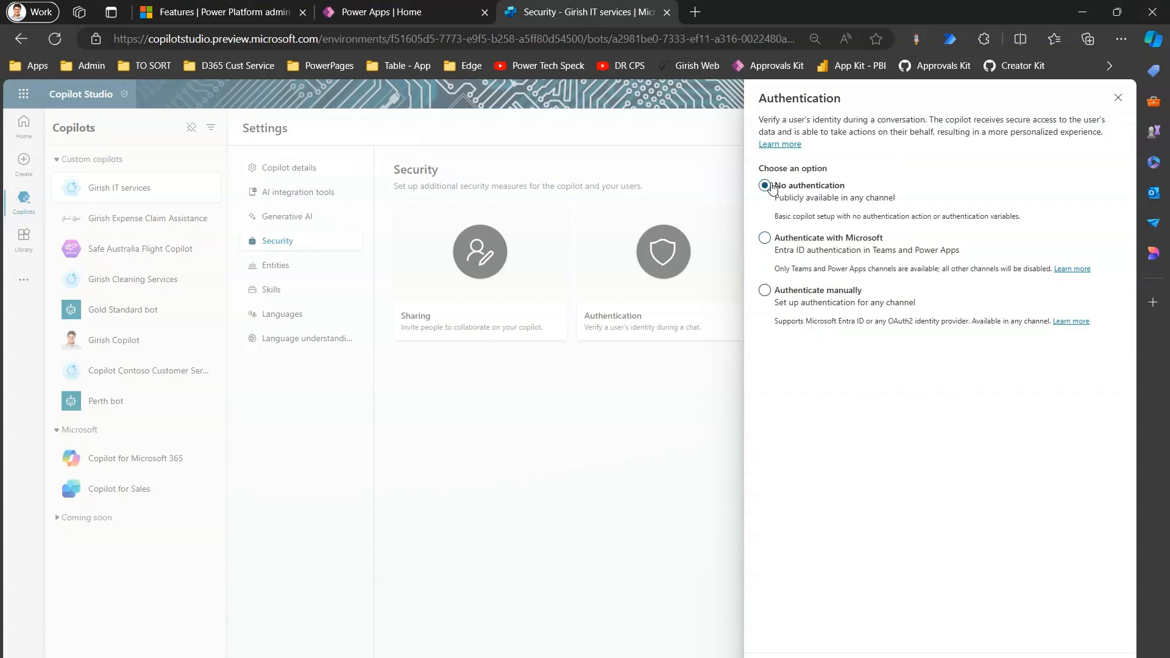
{"action": "left_click", "coordinate": [788, 656]}
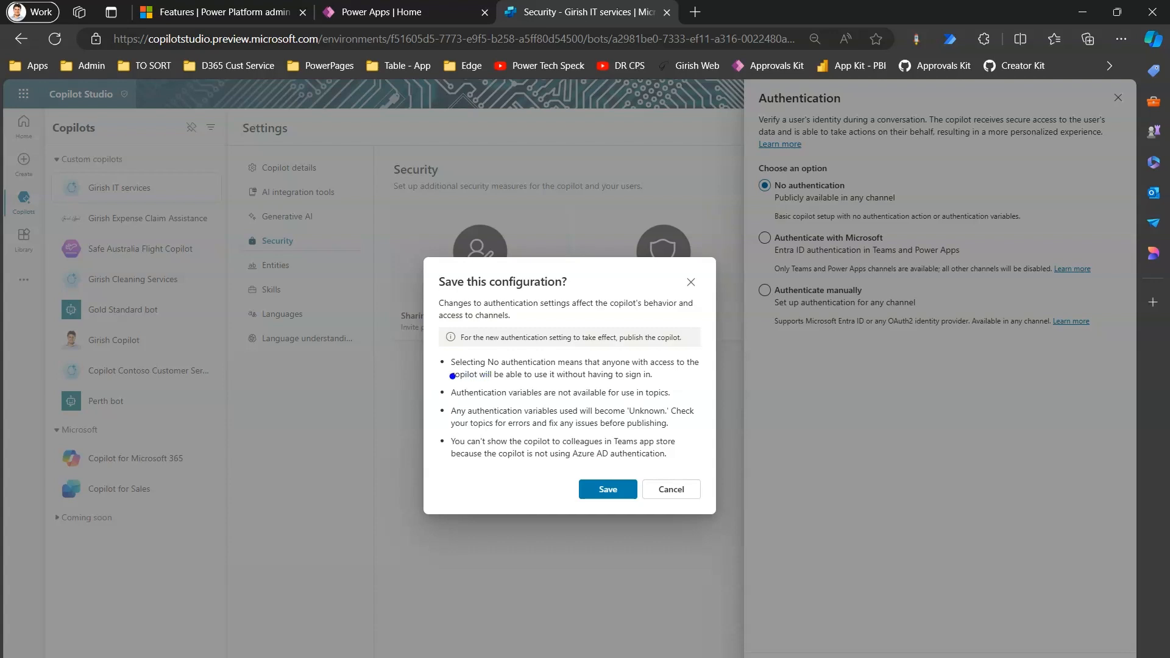
{"action": "left_click_drag", "start_coordinate": [429, 354], "coordinate": [708, 386]}
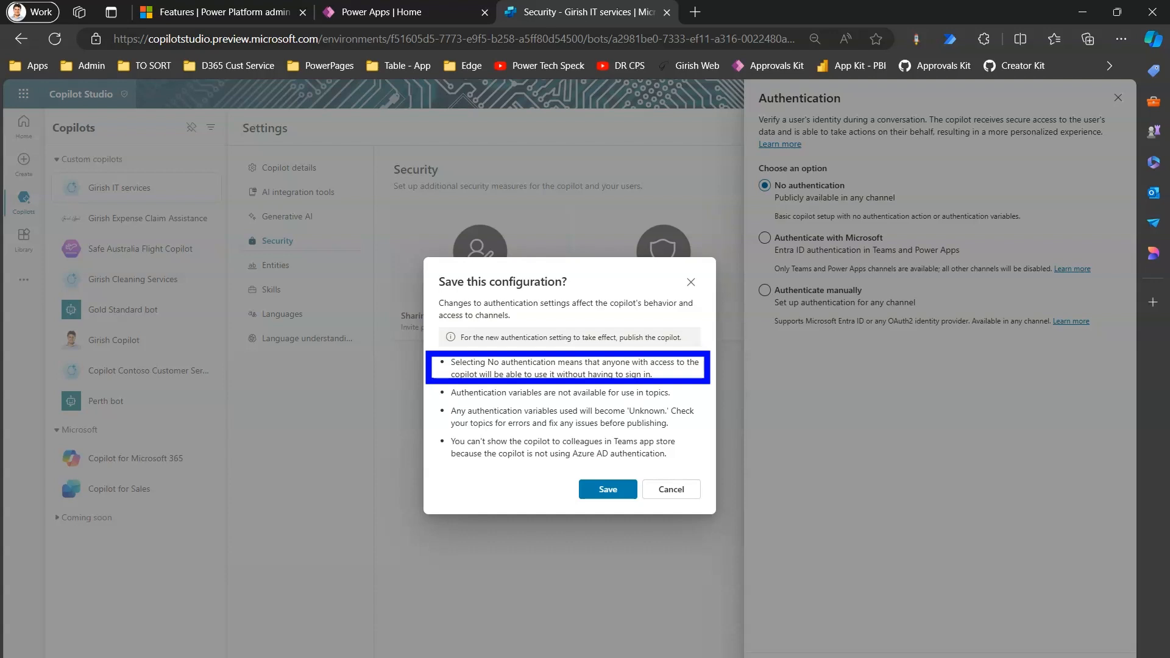
{"action": "mouse_move", "coordinate": [432, 383]}
{"action": "left_mouse_down"}
{"action": "mouse_move", "coordinate": [491, 405]}
{"action": "mouse_move", "coordinate": [672, 401]}
{"action": "mouse_move", "coordinate": [687, 385]}
{"action": "left_mouse_up"}
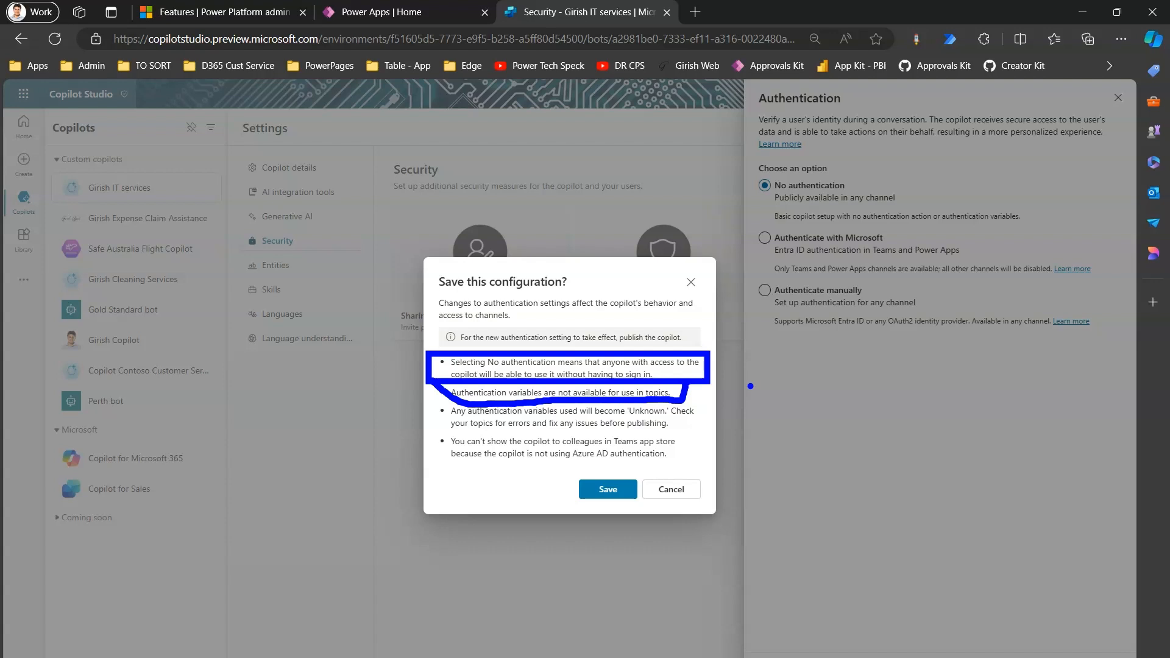
{"action": "mouse_move", "coordinate": [450, 395]}
{"action": "left_mouse_down"}
{"action": "mouse_move", "coordinate": [427, 420]}
{"action": "mouse_move", "coordinate": [440, 434]}
{"action": "mouse_move", "coordinate": [722, 430]}
{"action": "mouse_move", "coordinate": [715, 394]}
{"action": "mouse_move", "coordinate": [691, 393]}
{"action": "left_mouse_up"}
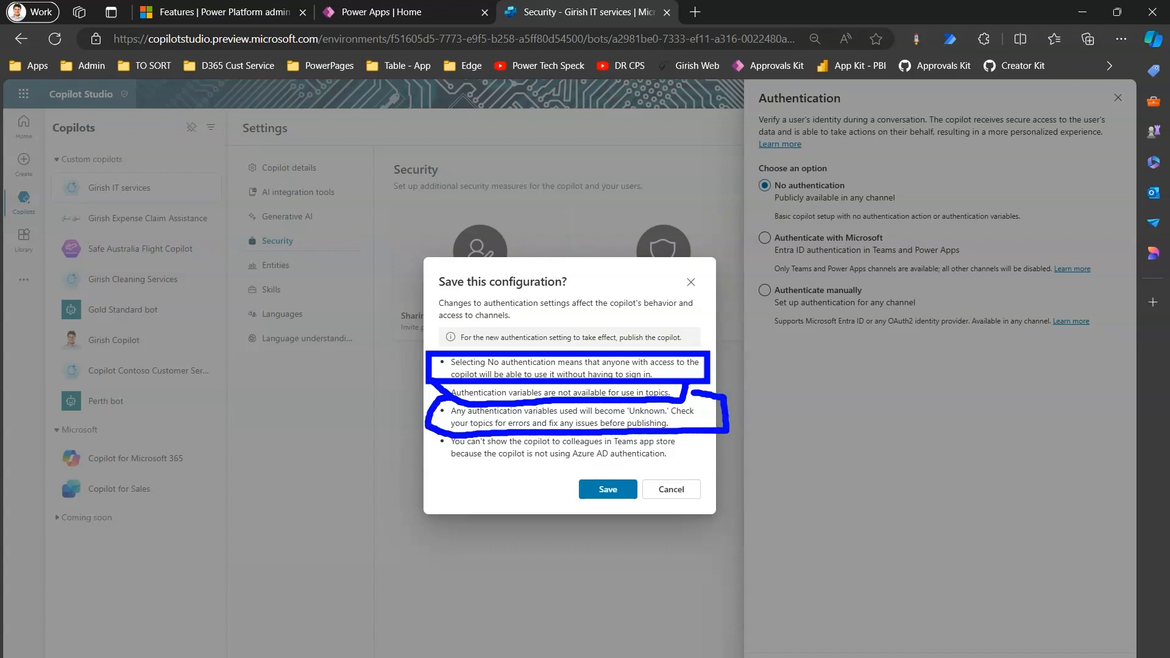
{"action": "mouse_move", "coordinate": [434, 431]}
{"action": "left_mouse_down"}
{"action": "mouse_move", "coordinate": [442, 470]}
{"action": "mouse_move", "coordinate": [695, 467]}
{"action": "mouse_move", "coordinate": [695, 435]}
{"action": "left_mouse_up"}
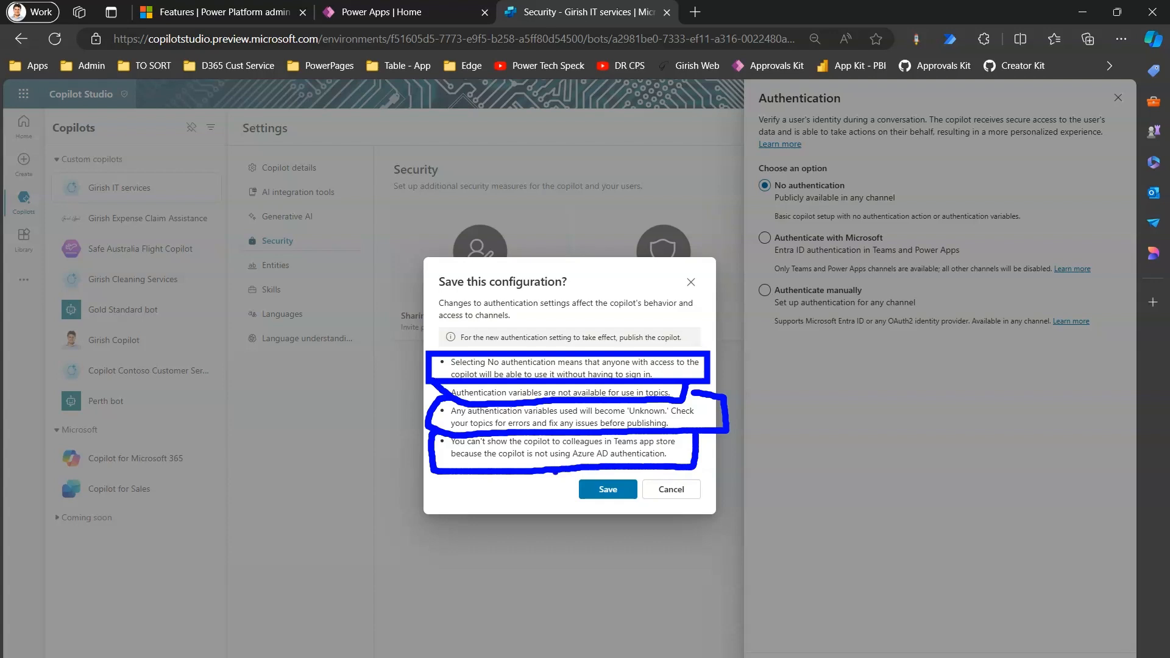
{"action": "mouse_move", "coordinate": [501, 529]}
{"action": "left_mouse_down"}
{"action": "mouse_move", "coordinate": [500, 478]}
{"action": "mouse_move", "coordinate": [518, 489]}
{"action": "mouse_move", "coordinate": [488, 488]}
{"action": "left_mouse_up"}
{"action": "mouse_move", "coordinate": [758, 198]}
{"action": "left_mouse_down"}
{"action": "mouse_move", "coordinate": [824, 448]}
{"action": "mouse_move", "coordinate": [723, 445]}
{"action": "mouse_move", "coordinate": [740, 476]}
{"action": "left_mouse_up"}
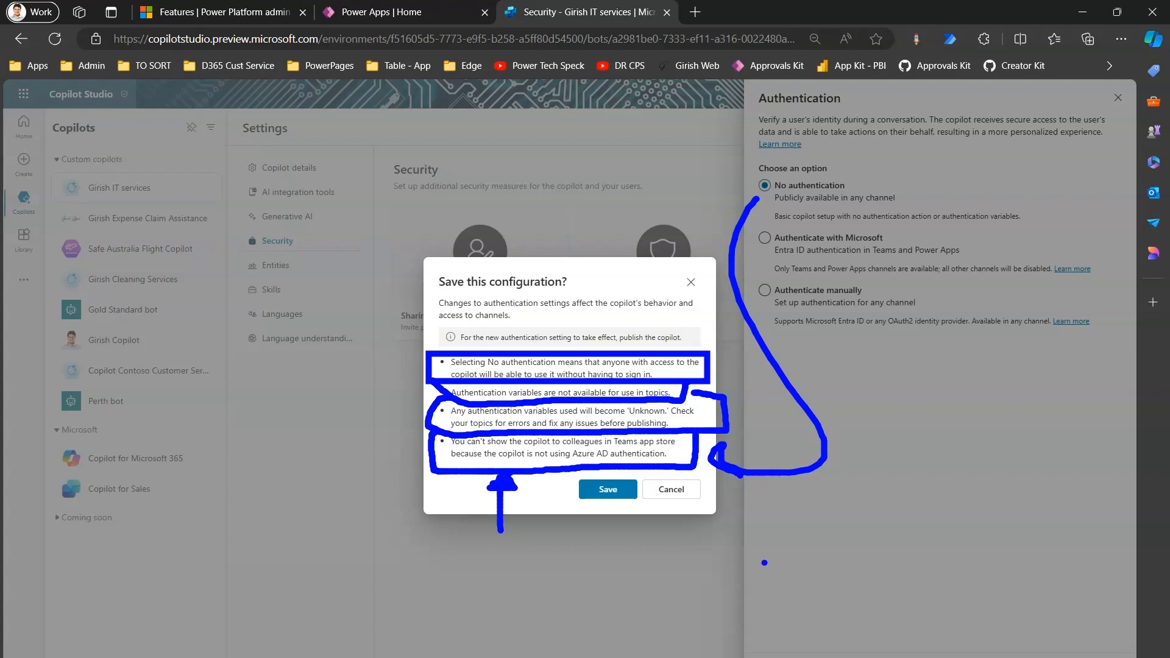
{"action": "key", "text": "Escape"}
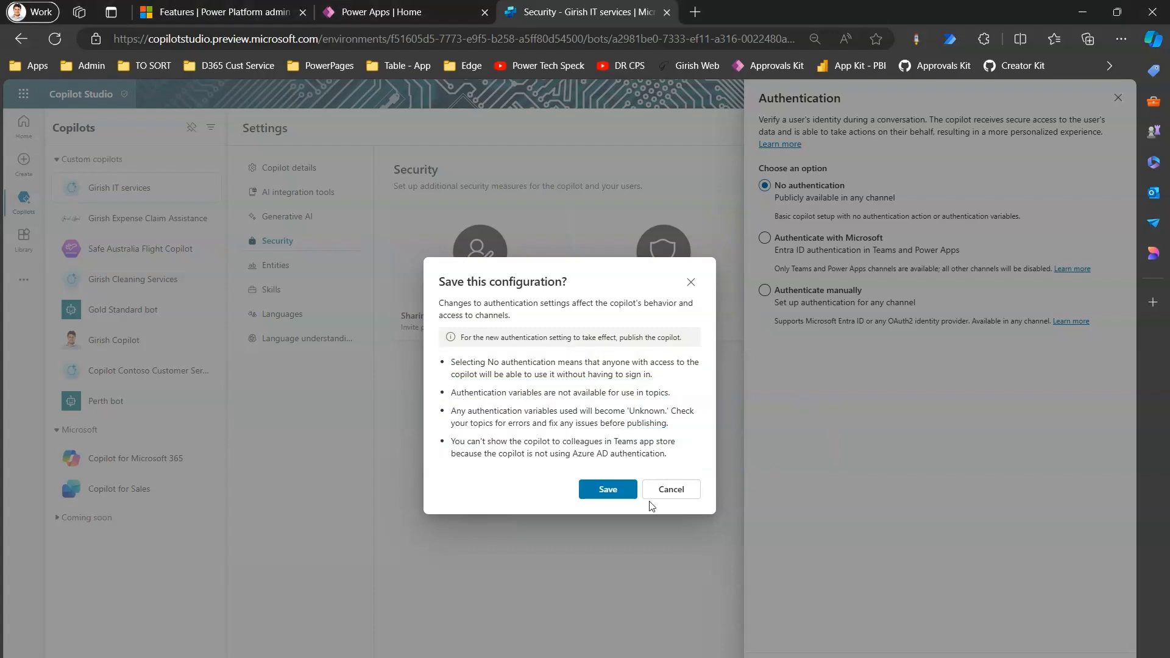
{"action": "left_click", "coordinate": [605, 491]}
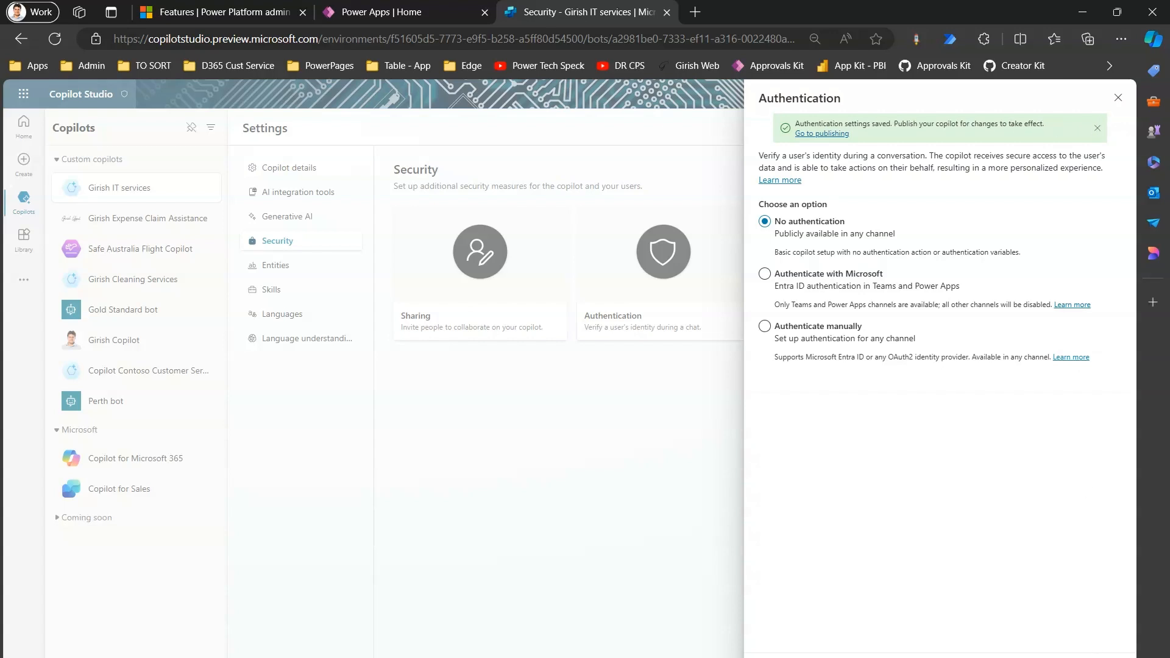
{"action": "left_click", "coordinate": [1096, 657]}
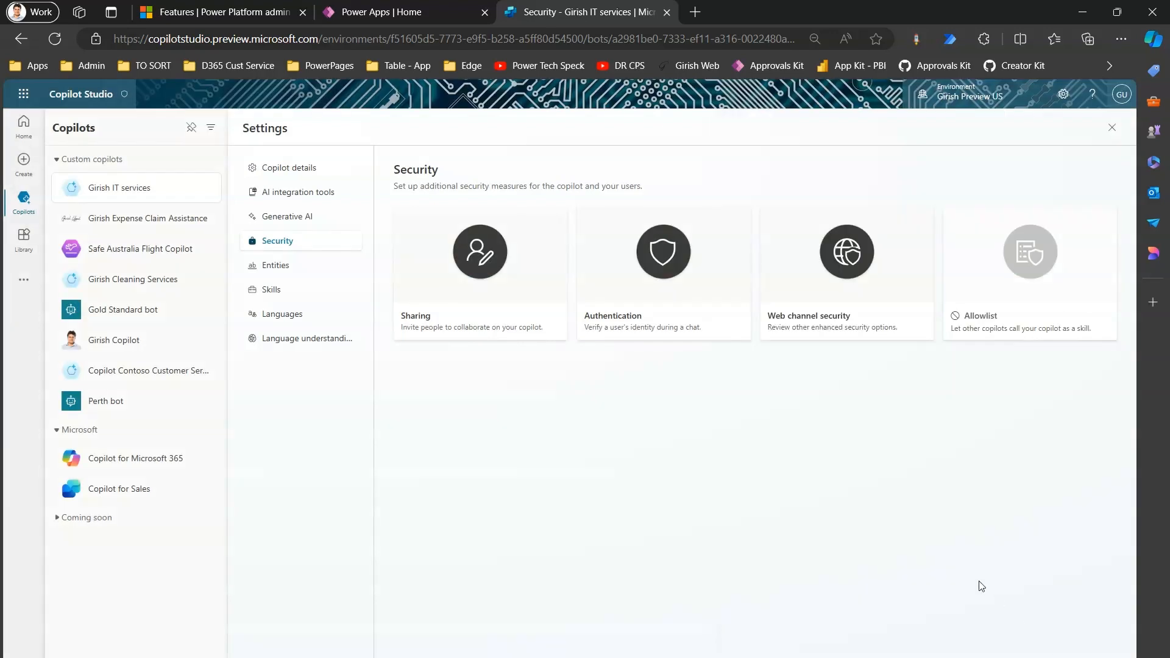
- Leave the settings, hide the test chat and publish the Girish IT services copilot
{"action": "left_click", "coordinate": [1112, 130]}
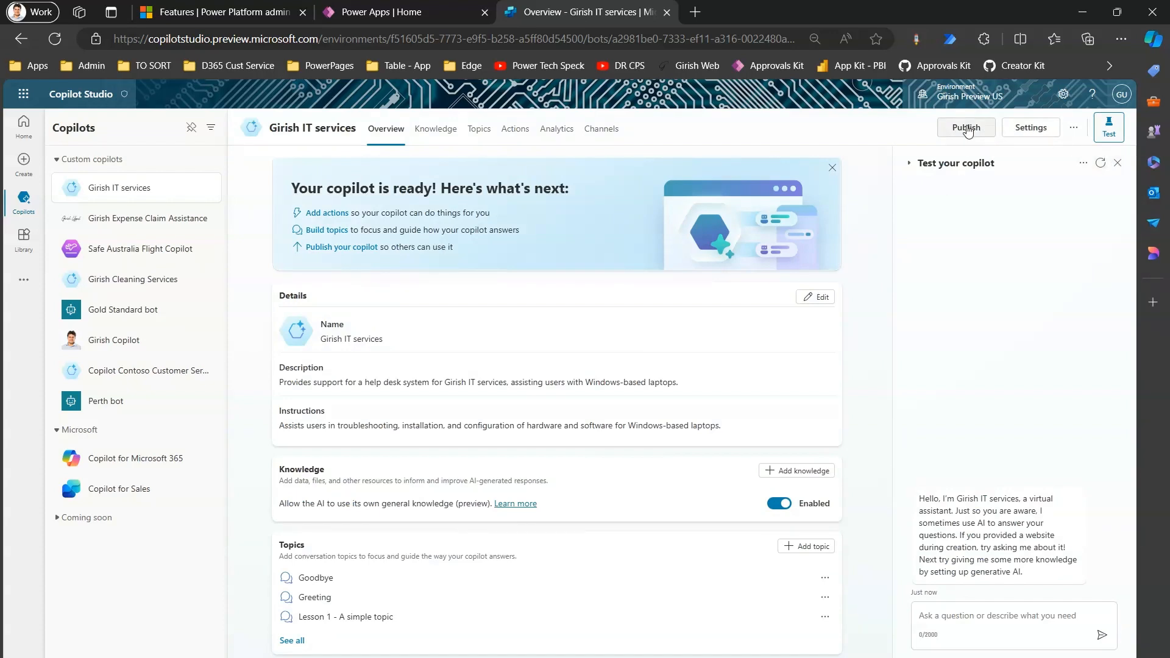
{"action": "left_click", "coordinate": [1117, 163]}
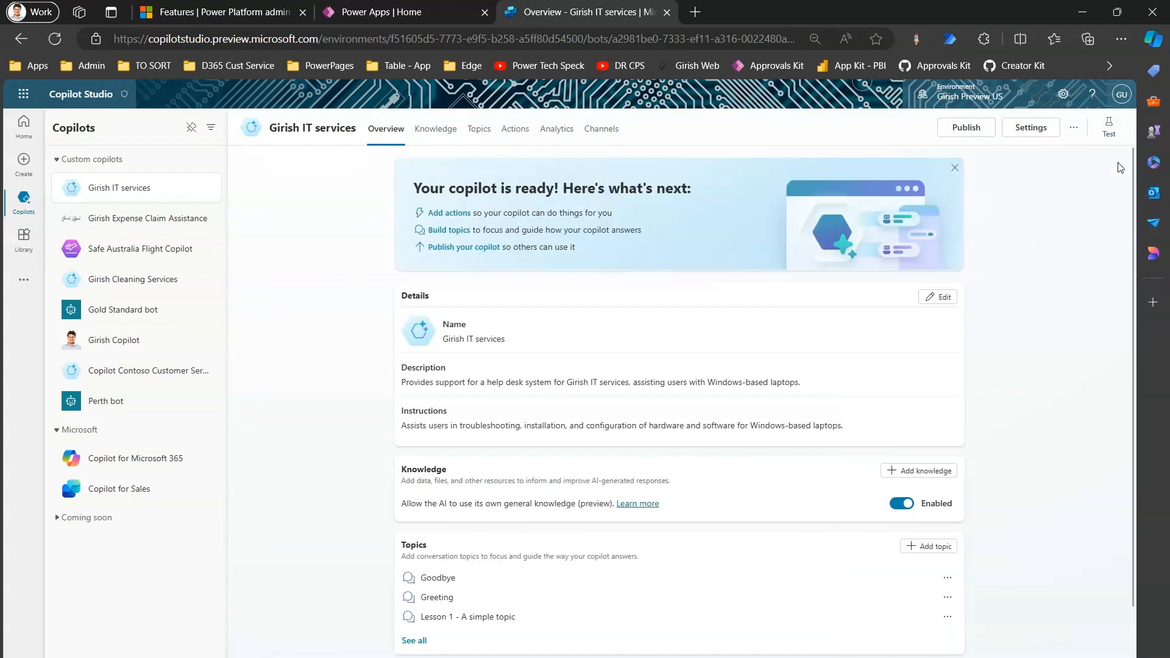
{"action": "left_click", "coordinate": [960, 130]}
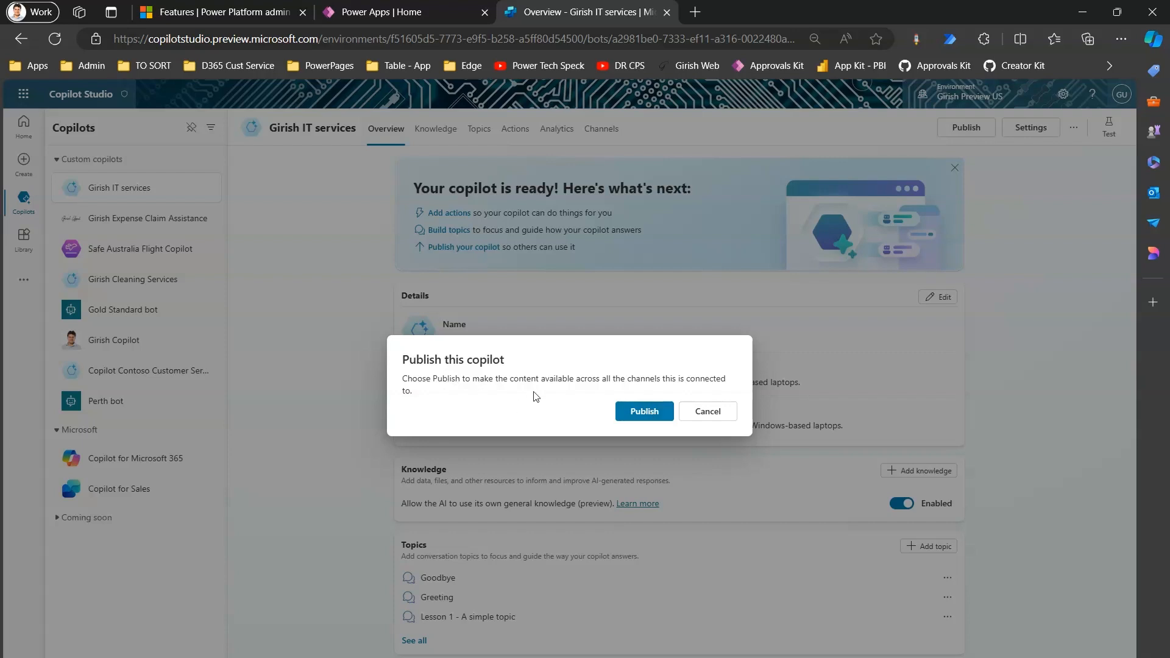
{"action": "left_click", "coordinate": [643, 410]}
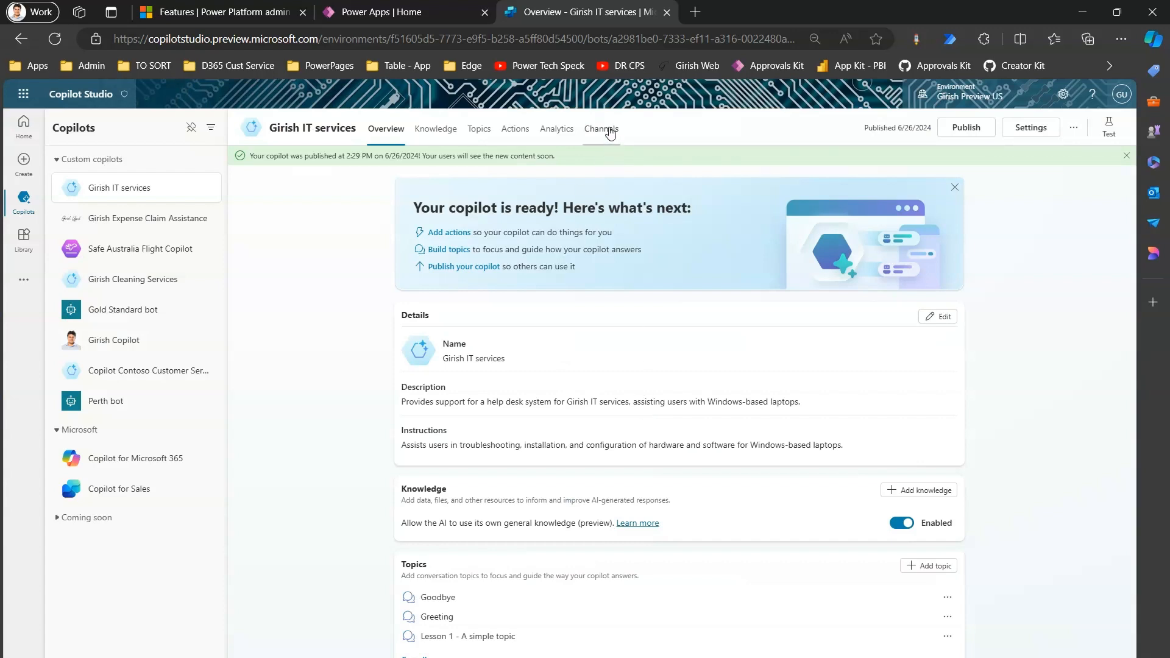
- Examine the copilot's available channels and customer engagement hubs, especially the Demo website and Custom website channels
{"action": "left_click", "coordinate": [610, 133]}
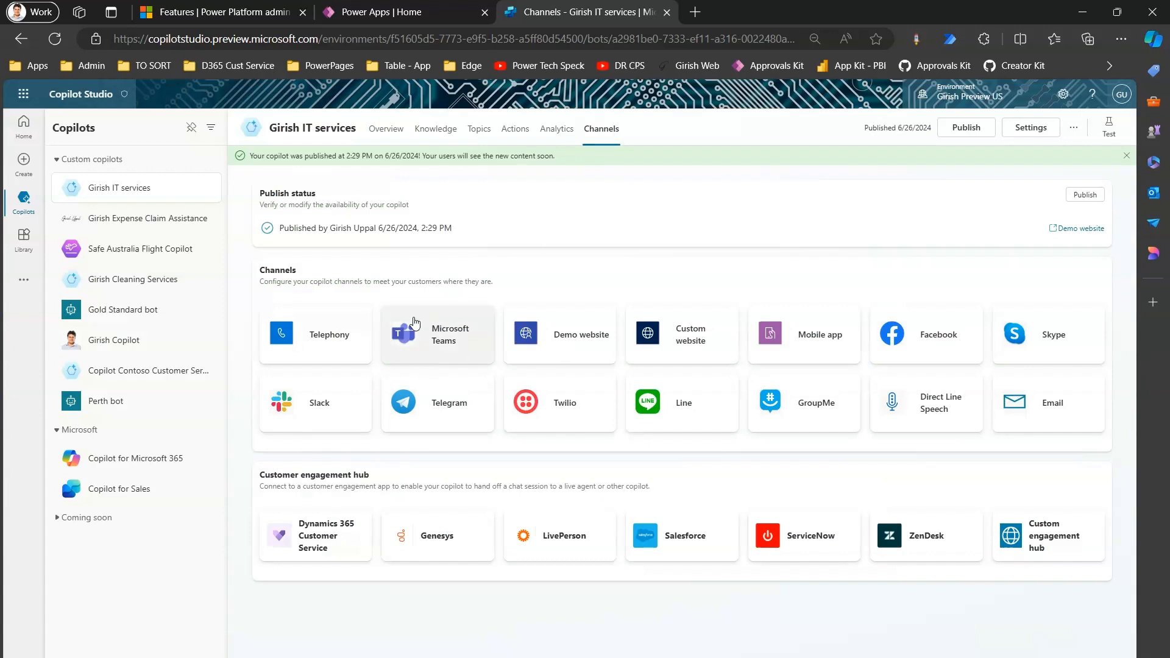
{"action": "key", "text": "ctrl+2"}
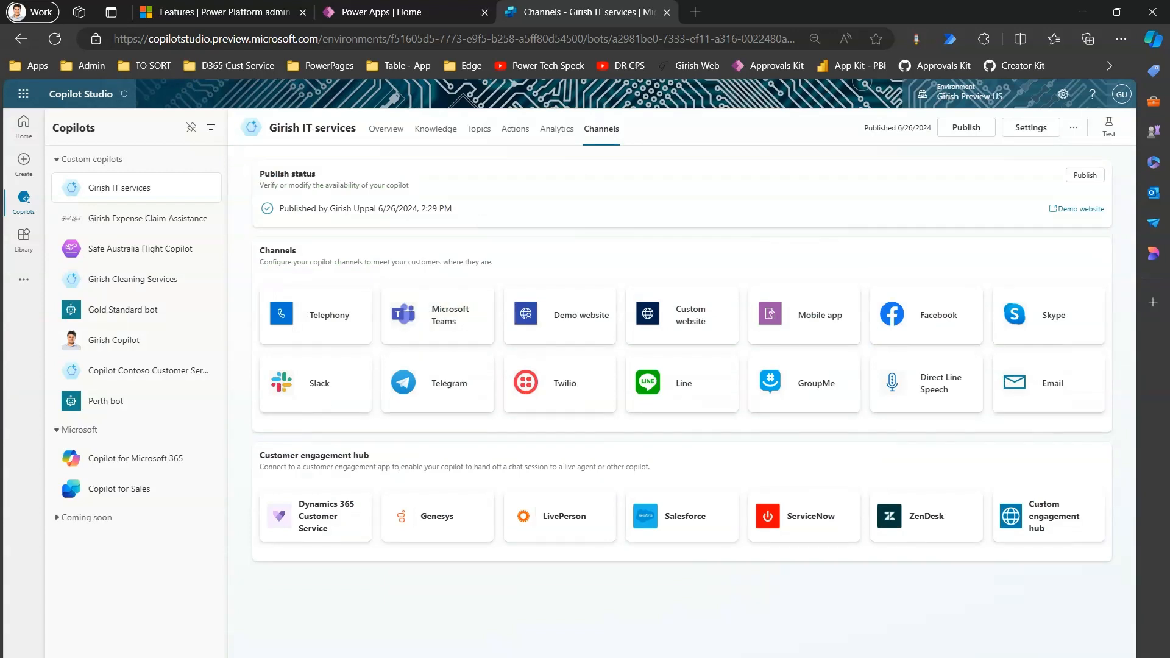
{"action": "mouse_move", "coordinate": [225, 229]}
{"action": "left_mouse_down"}
{"action": "mouse_move", "coordinate": [424, 368]}
{"action": "mouse_move", "coordinate": [954, 437]}
{"action": "mouse_move", "coordinate": [1127, 441]}
{"action": "mouse_move", "coordinate": [1124, 579]}
{"action": "left_mouse_up"}
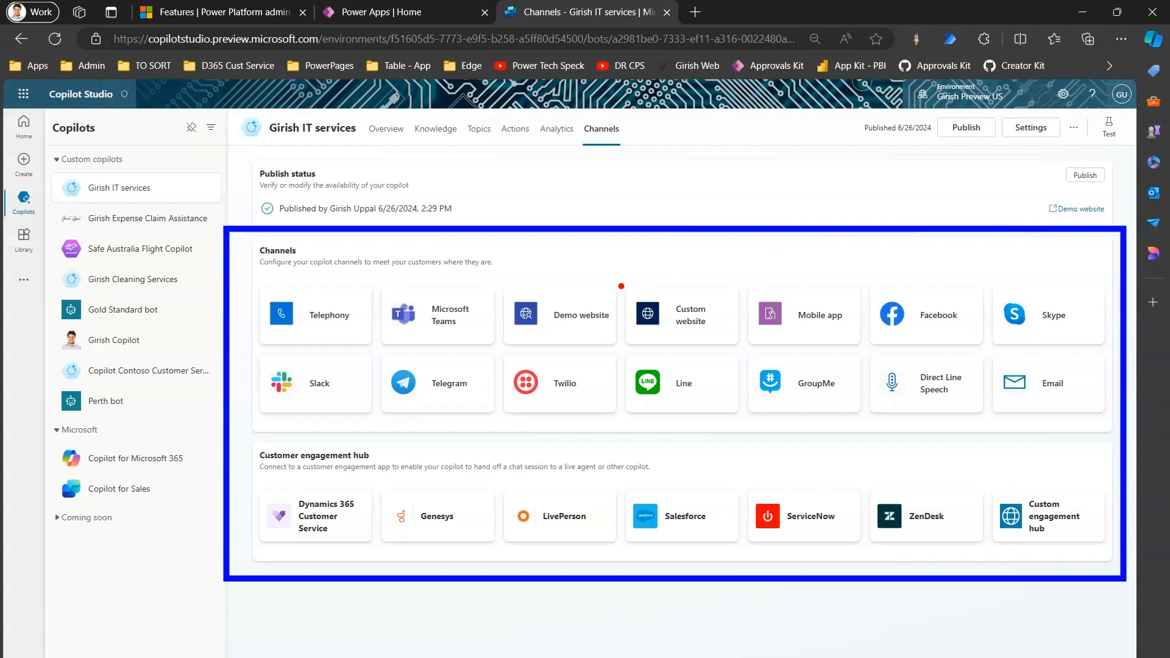
{"action": "left_click_drag", "start_coordinate": [500, 286], "coordinate": [622, 352]}
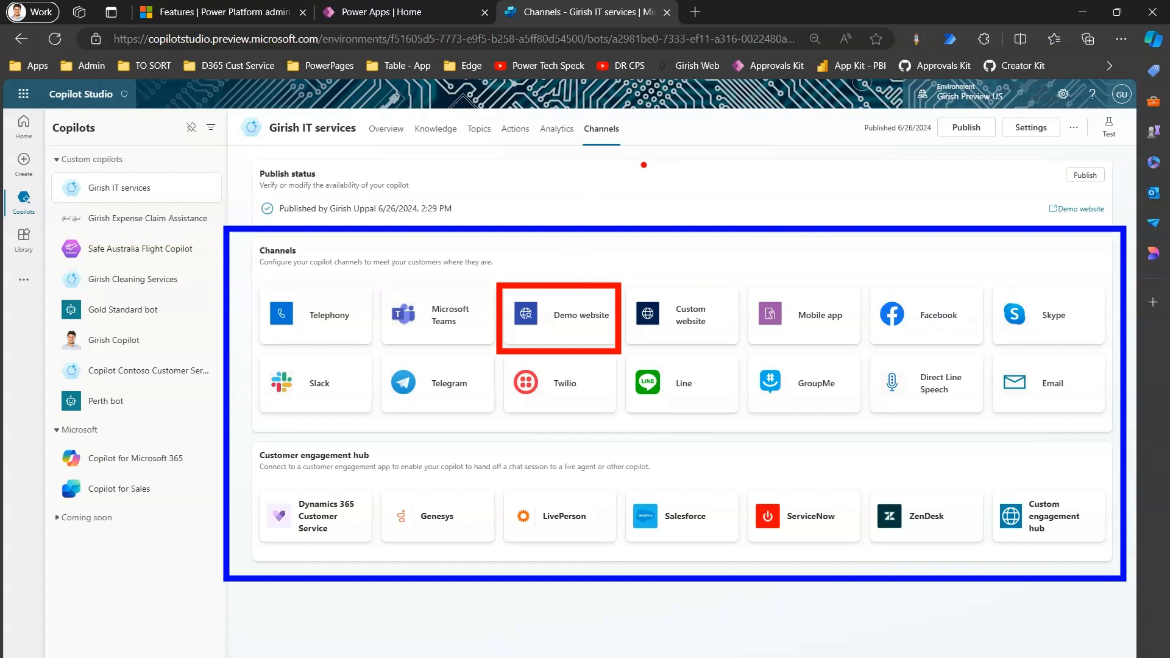
{"action": "mouse_move", "coordinate": [643, 165]}
{"action": "left_mouse_down"}
{"action": "mouse_move", "coordinate": [600, 190]}
{"action": "mouse_move", "coordinate": [558, 281]}
{"action": "mouse_move", "coordinate": [578, 266]}
{"action": "left_mouse_up"}
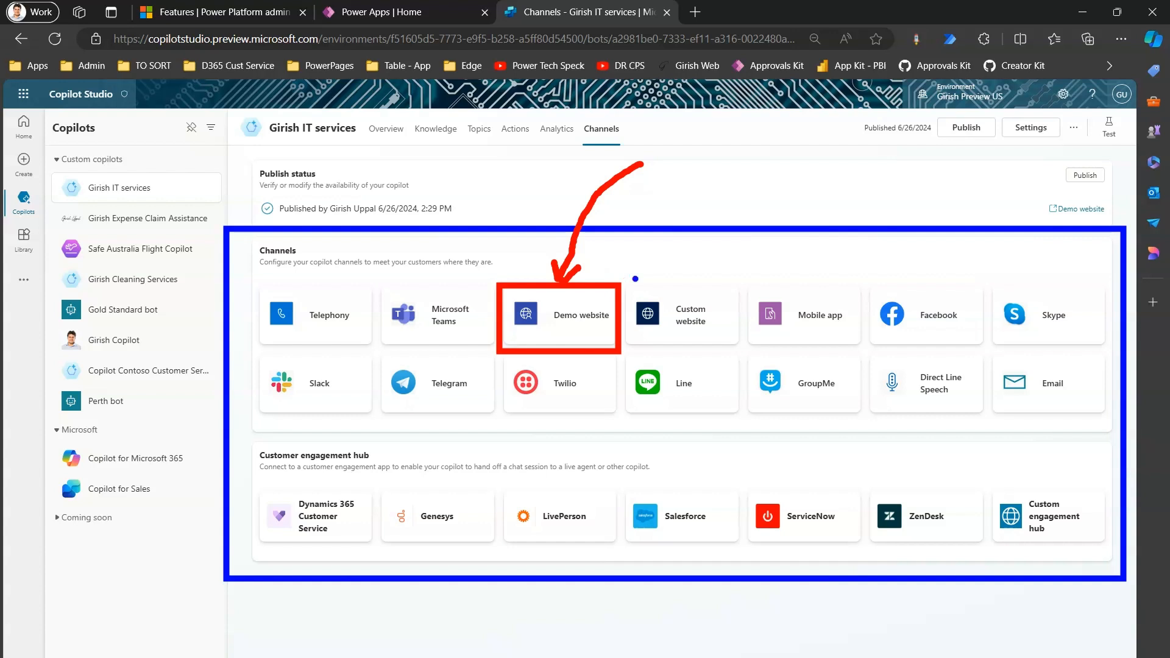
{"action": "mouse_move", "coordinate": [621, 279]}
{"action": "left_mouse_down"}
{"action": "mouse_move", "coordinate": [639, 309]}
{"action": "mouse_move", "coordinate": [745, 351]}
{"action": "left_mouse_up"}
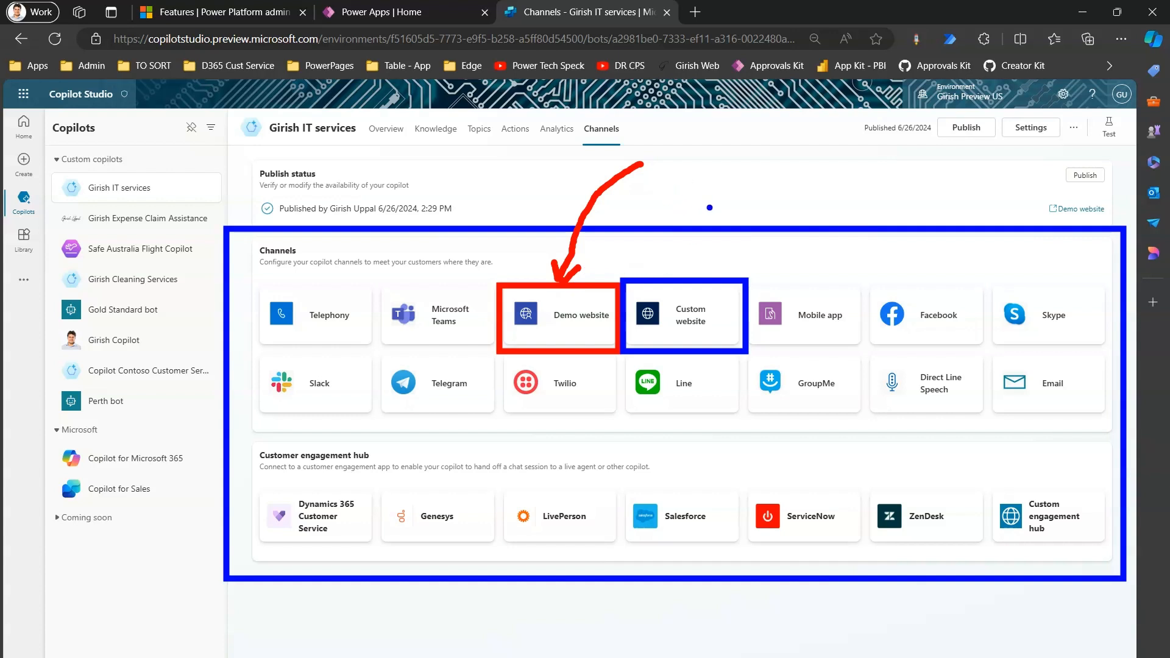
{"action": "mouse_move", "coordinate": [729, 173]}
{"action": "left_mouse_down"}
{"action": "mouse_move", "coordinate": [675, 265]}
{"action": "mouse_move", "coordinate": [669, 240]}
{"action": "mouse_move", "coordinate": [710, 245]}
{"action": "left_mouse_up"}
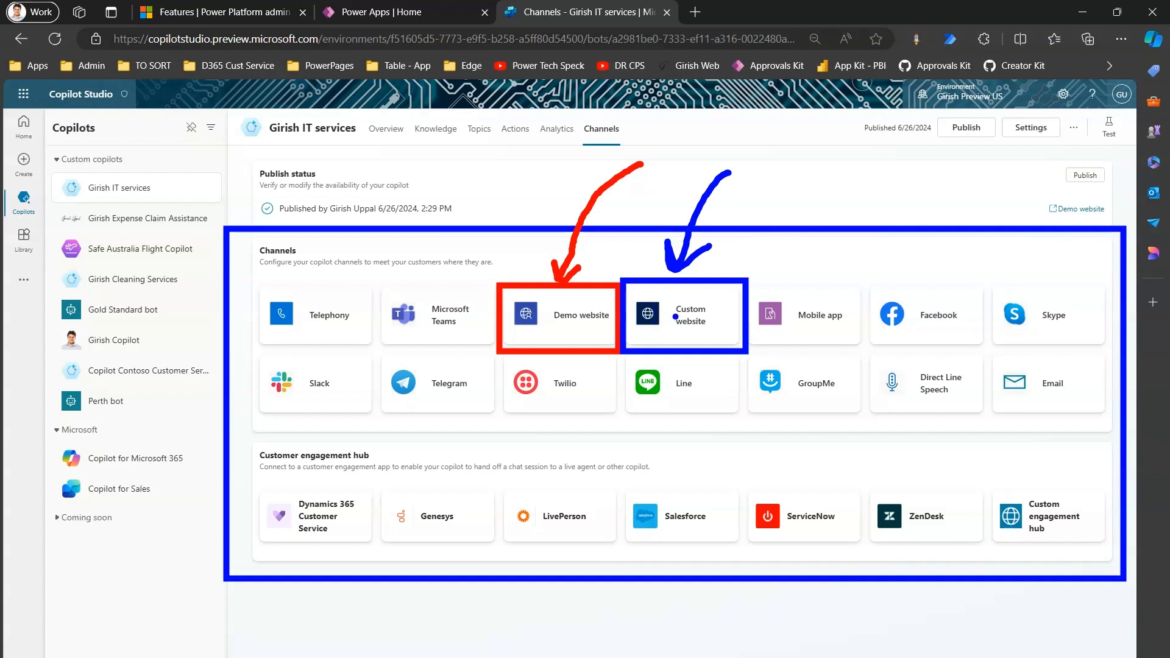
{"action": "key", "text": "Escape"}
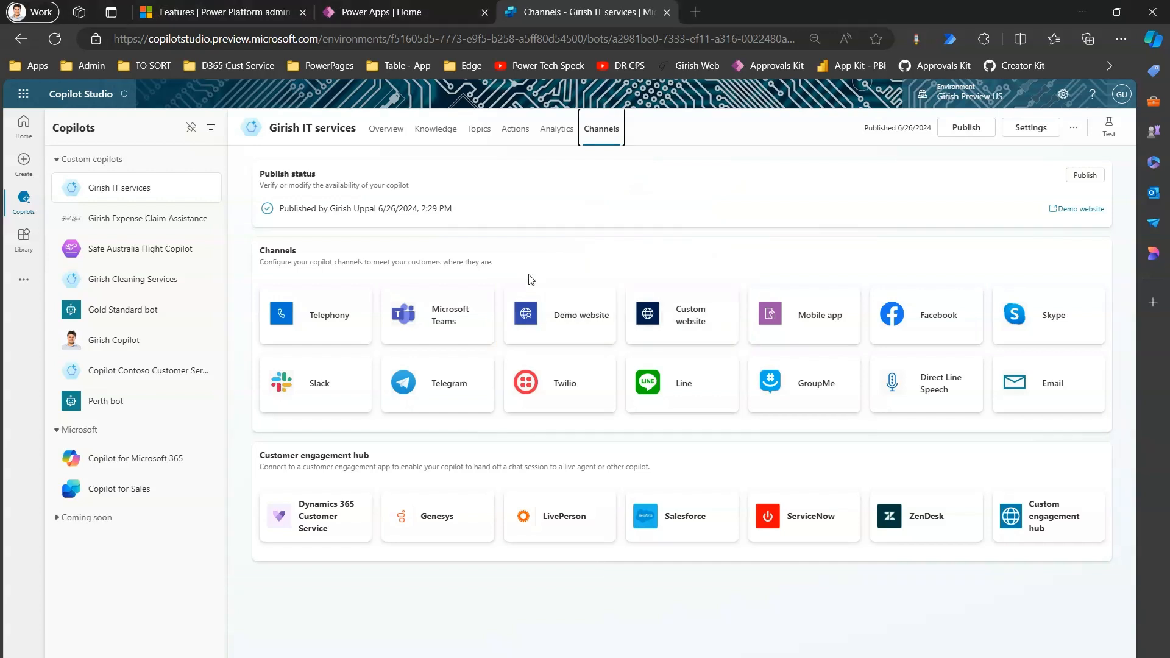
- Open the Demo website channel and set its welcome message to "Welcome to Girish Brisbane IT Services !"
{"action": "left_click", "coordinate": [550, 312]}
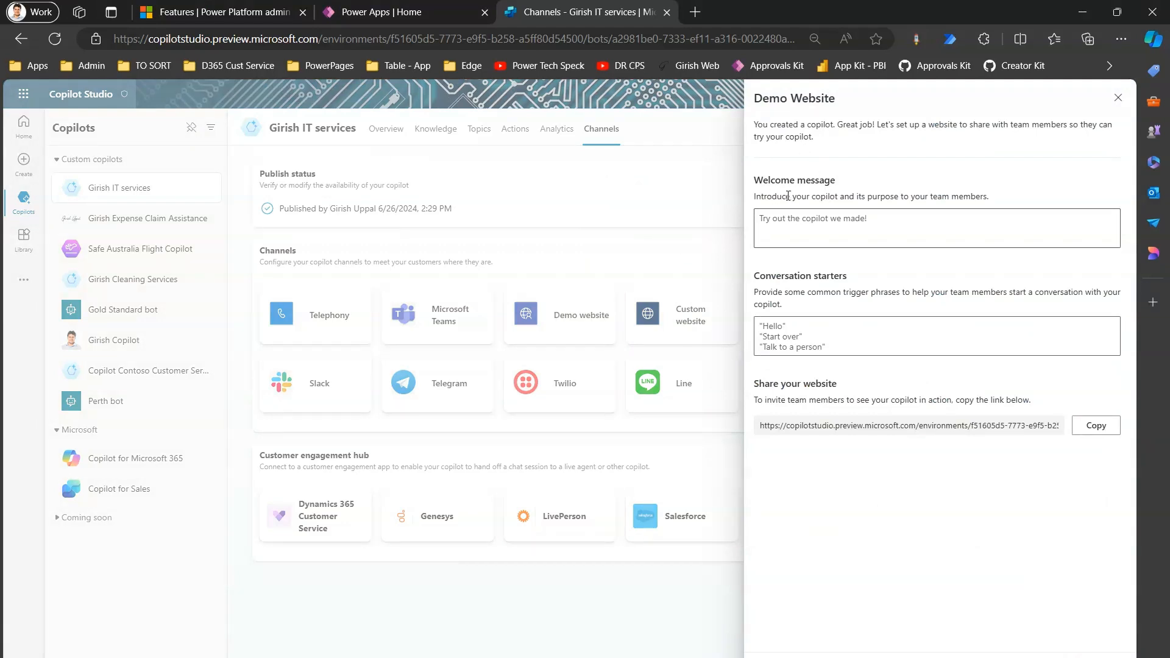
{"action": "left_click_drag", "start_coordinate": [761, 196], "coordinate": [922, 200]}
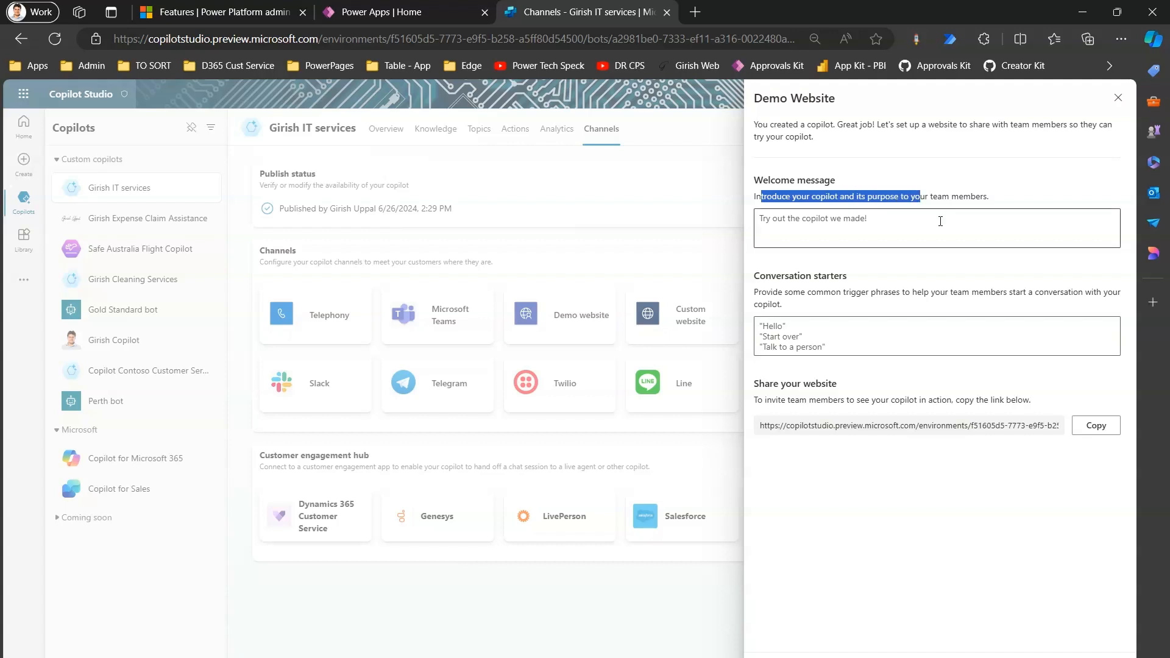
{"action": "left_click", "coordinate": [940, 221]}
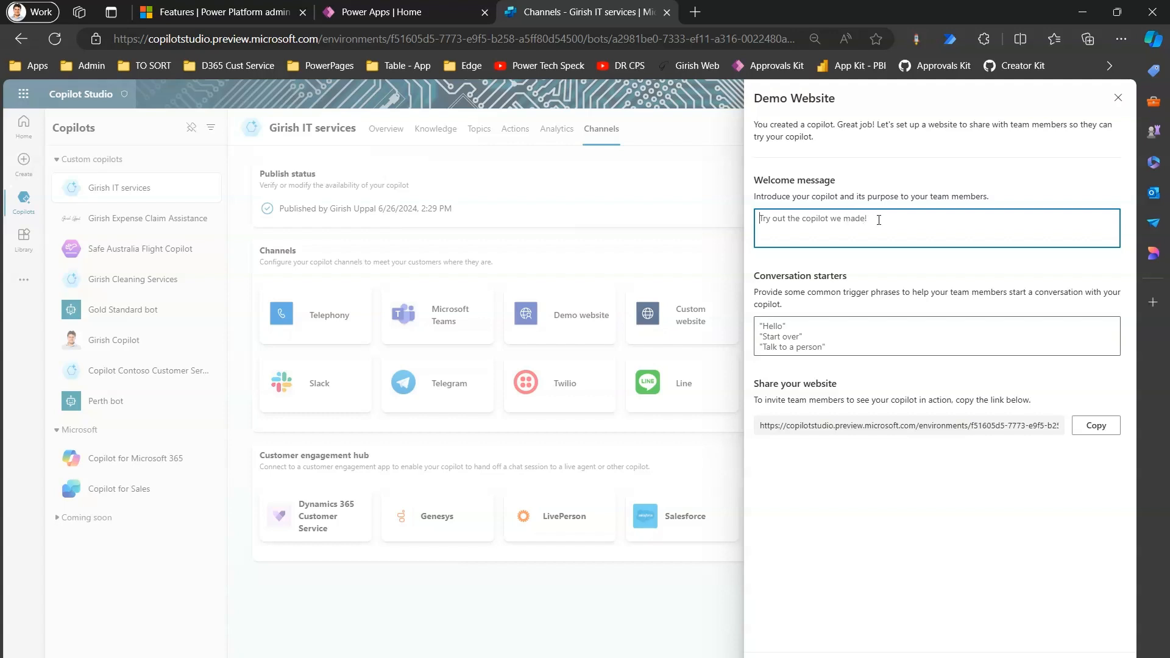
{"action": "type", "text": "Welcome to Girish Brisbane IT Services !"}
{"action": "left_click_drag", "start_coordinate": [911, 227], "coordinate": [757, 222]}
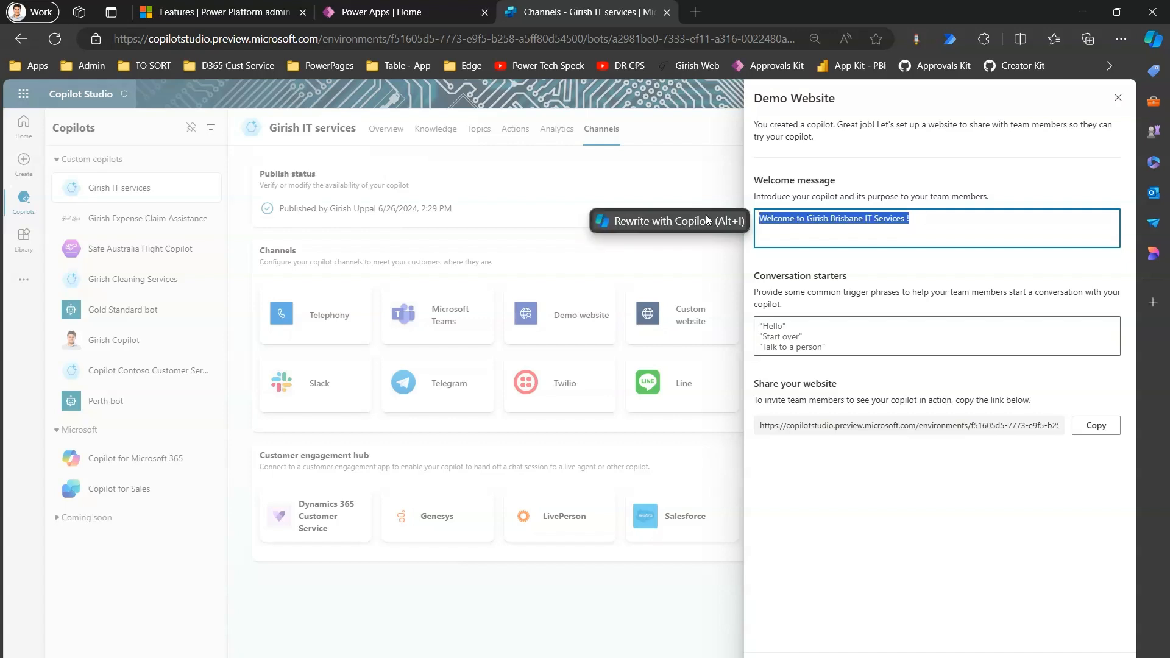
- Enter "G'Day", "Search Store Locations" and "Office Timings" on separate lines as conversation starters, with quotation marks, and save the channel
{"action": "left_click", "coordinate": [806, 337]}
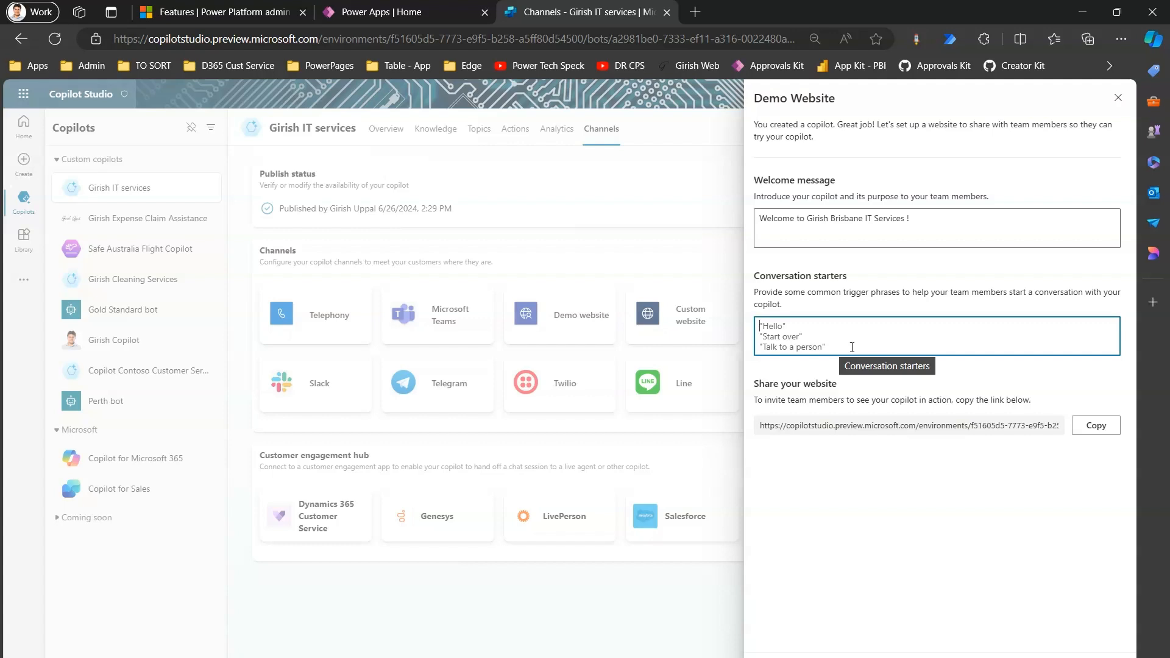
{"action": "type", "text": "\"G"}
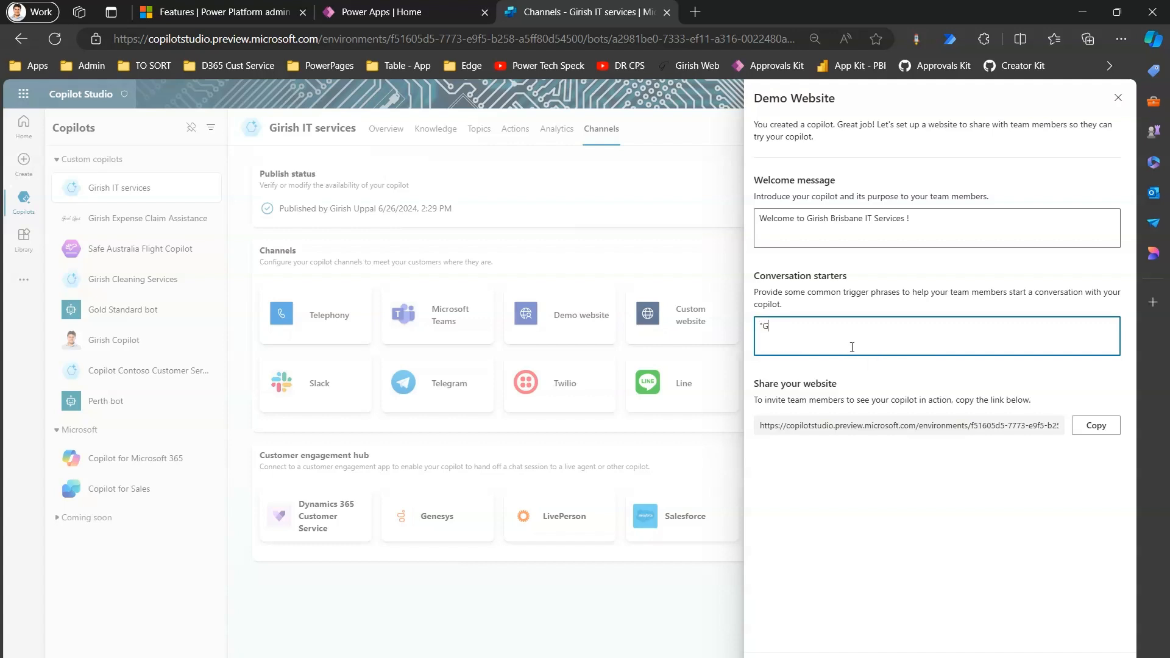
{"action": "type", "text": "'Day"}
{"action": "type", "text": "\" \""}
{"action": "type", "text": "Search St"}
{"action": "type", "text": "ore Locations"}
{"action": "type", "text": "\""}
{"action": "type", "text": "Office T"}
{"action": "type", "text": "imings\""}
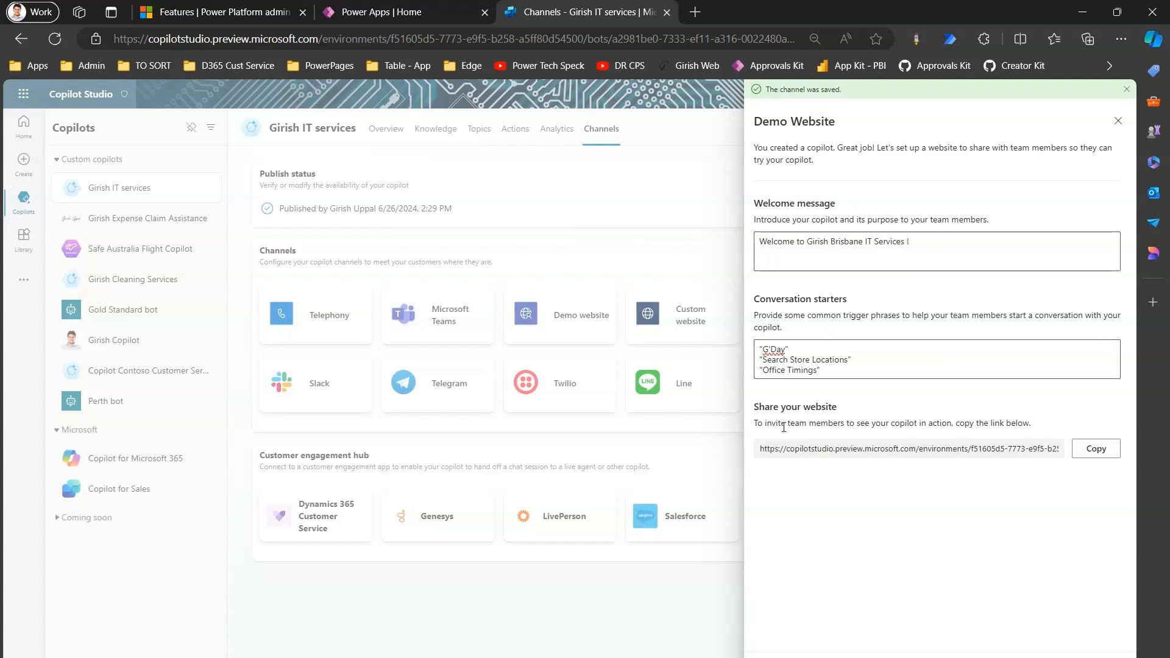
- Copy the demo website's sharing link and open it in a new browser tab
{"action": "left_click", "coordinate": [1085, 451]}
{"action": "left_click_drag", "start_coordinate": [796, 453], "coordinate": [905, 449]}
{"action": "left_click", "coordinate": [1089, 456]}
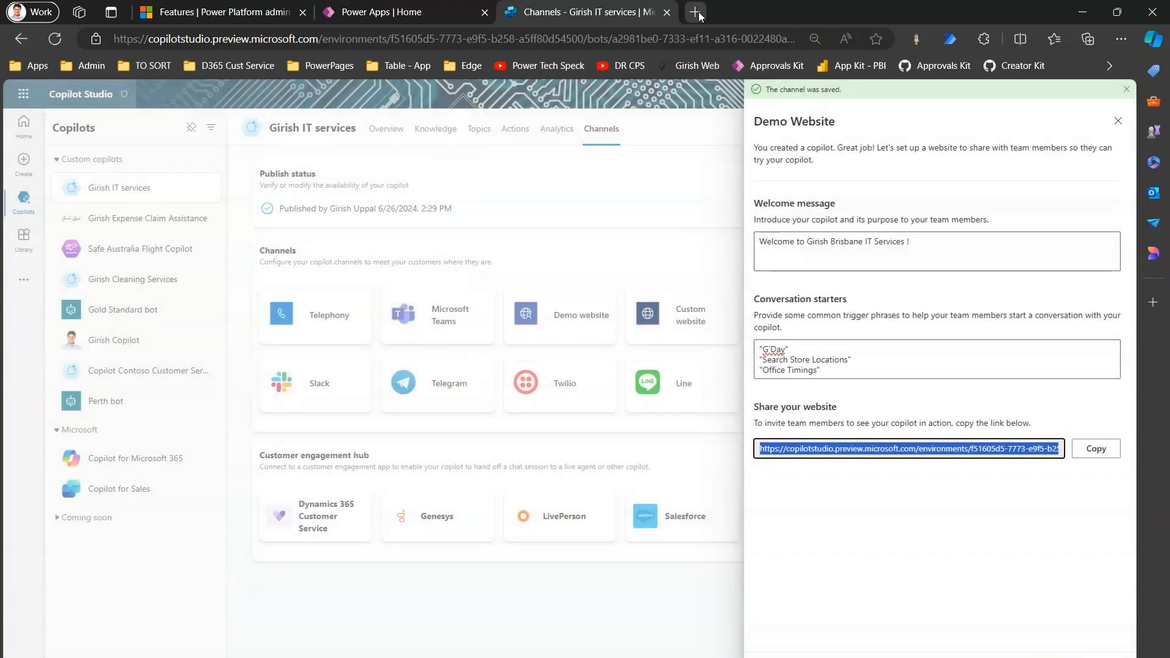
{"action": "left_click", "coordinate": [695, 12]}
{"action": "key", "text": "ctrl+v"}
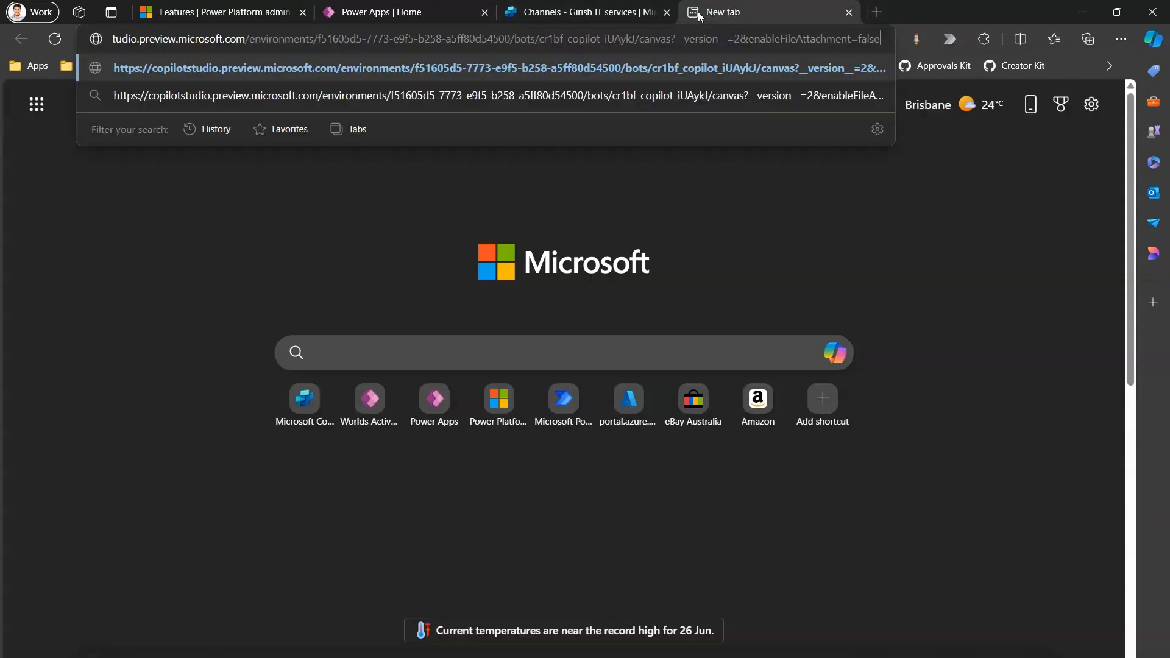
{"action": "key", "text": "Return"}
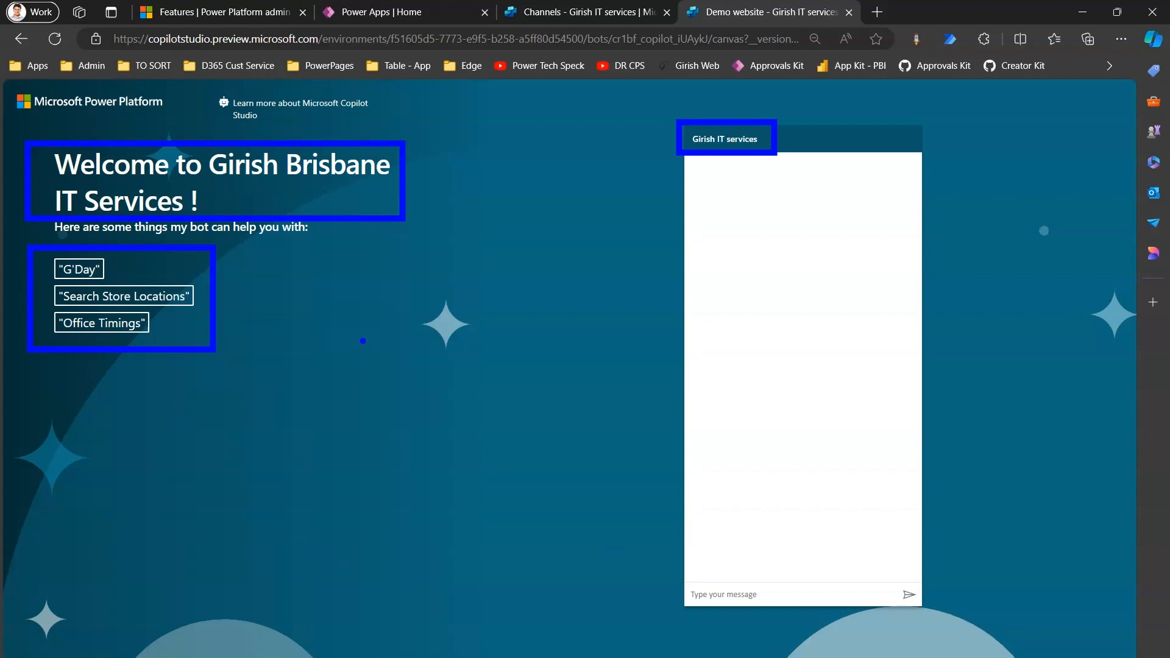
- Review the conversation starters on the demo website and the copilot's greeting in the chat
{"action": "mouse_move", "coordinate": [385, 288]}
{"action": "left_mouse_down"}
{"action": "mouse_move", "coordinate": [136, 415]}
{"action": "mouse_move", "coordinate": [106, 379]}
{"action": "mouse_move", "coordinate": [171, 384]}
{"action": "left_mouse_up"}
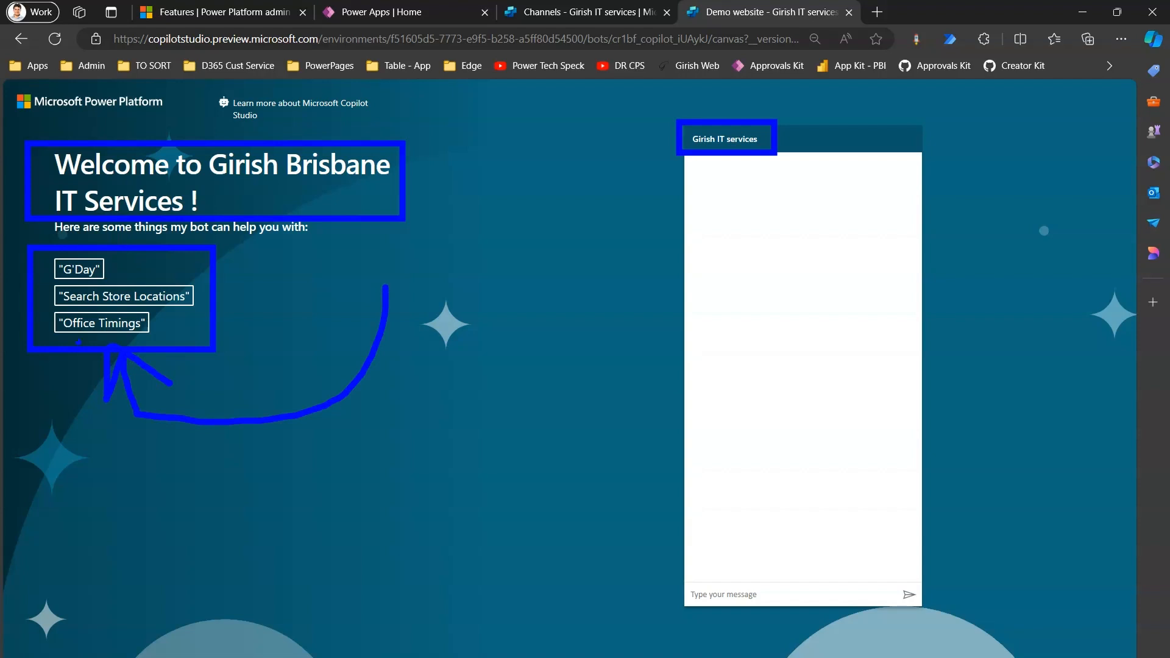
{"action": "key", "text": "Escape"}
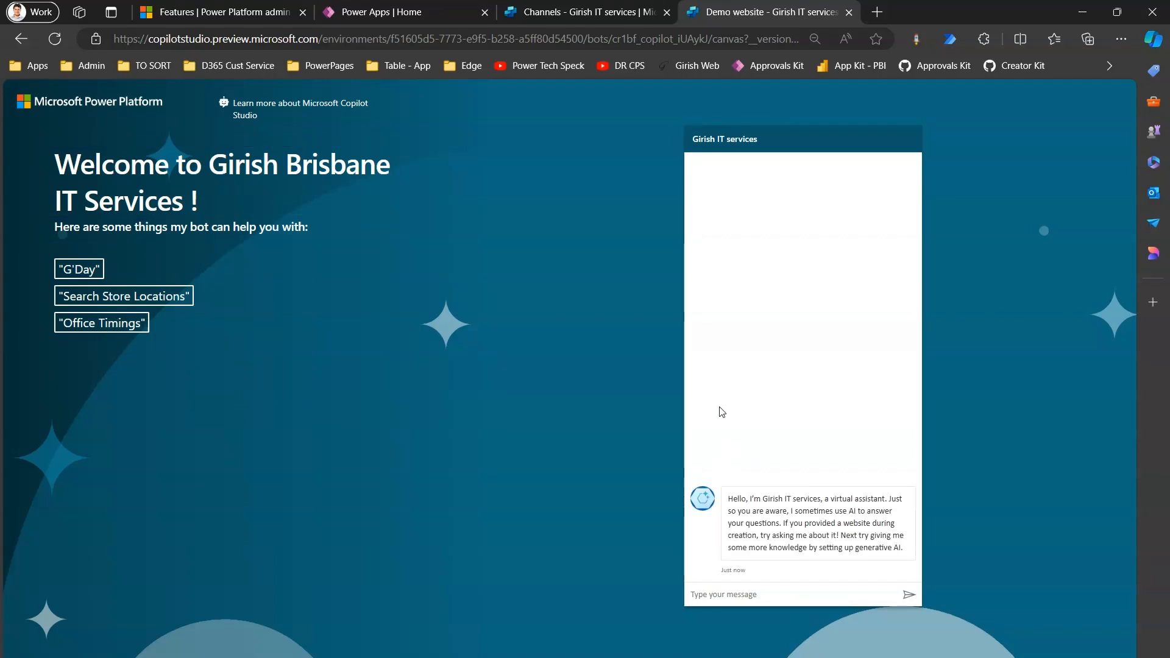
{"action": "key", "text": "ctrl+2"}
{"action": "mouse_move", "coordinate": [687, 480]}
{"action": "left_mouse_down"}
{"action": "mouse_move", "coordinate": [698, 507]}
{"action": "mouse_move", "coordinate": [786, 564]}
{"action": "mouse_move", "coordinate": [925, 579]}
{"action": "left_mouse_up"}
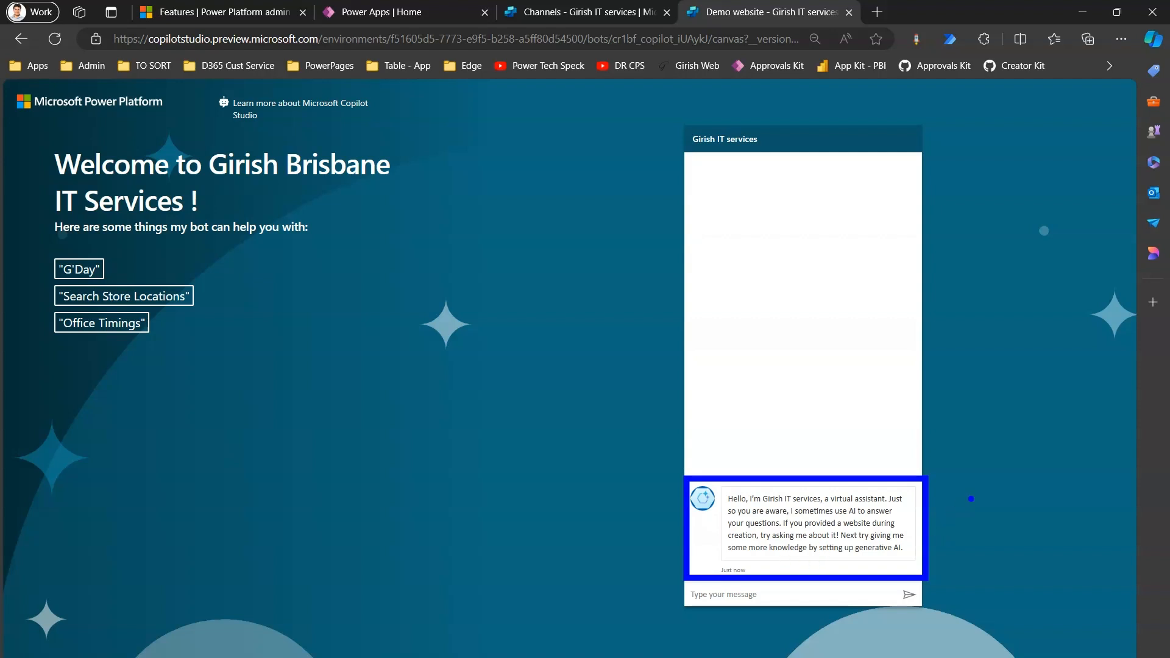
- Send the "G'Day" conversation starter in the demo website chat, review the copilot's reply, and send the "Search Store Locations" starter
{"action": "mouse_move", "coordinate": [1017, 439]}
{"action": "left_mouse_down"}
{"action": "mouse_move", "coordinate": [1019, 499]}
{"action": "mouse_move", "coordinate": [944, 511]}
{"action": "mouse_move", "coordinate": [995, 533]}
{"action": "left_mouse_up"}
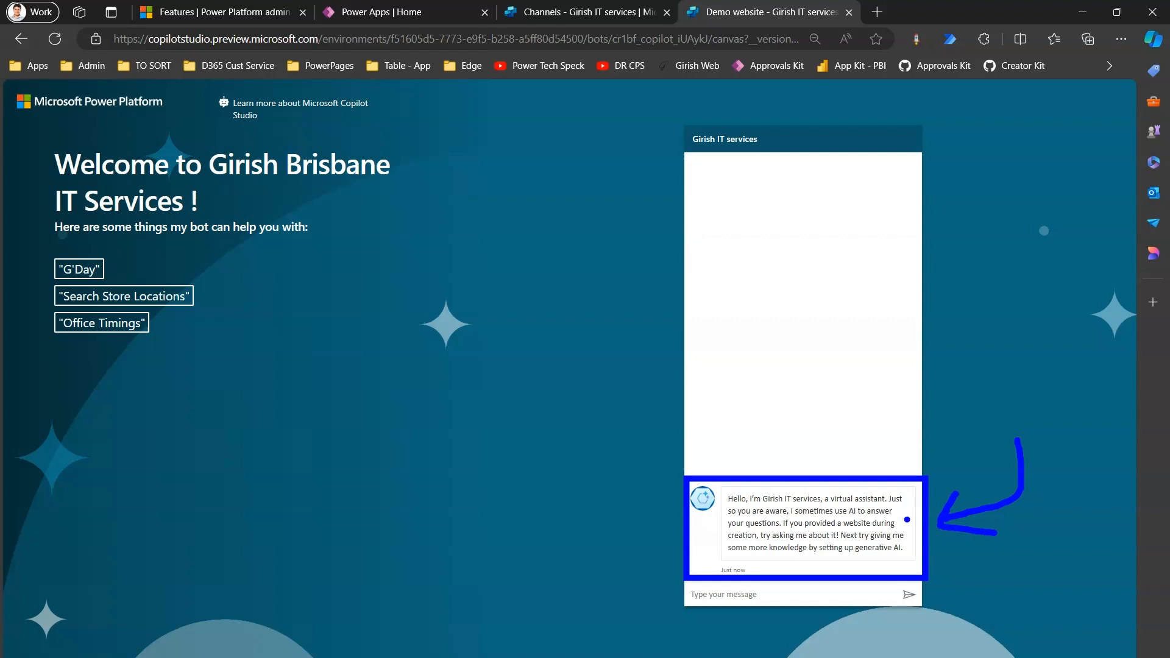
{"action": "key", "text": "Escape"}
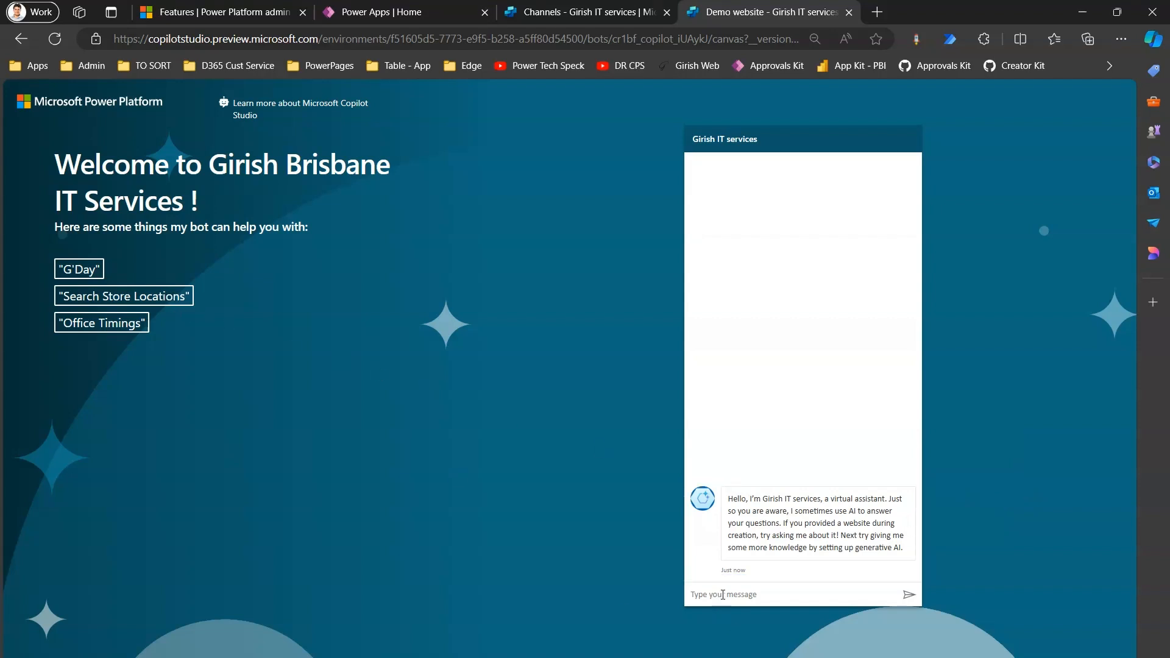
{"action": "left_click", "coordinate": [88, 273]}
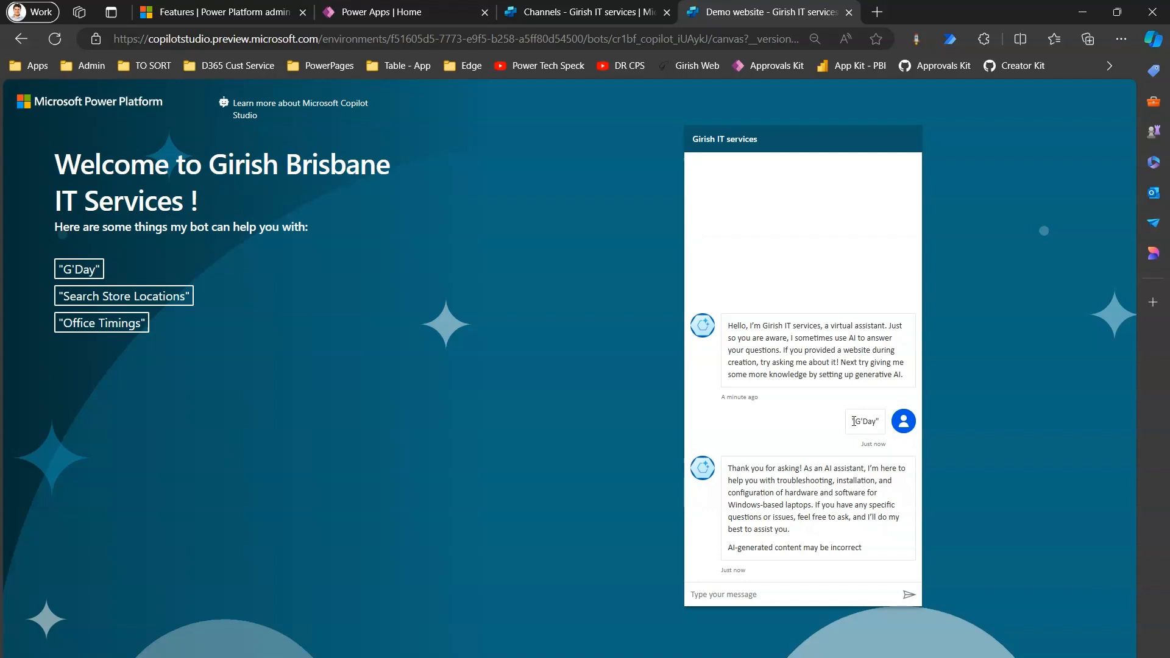
{"action": "left_click_drag", "start_coordinate": [854, 424], "coordinate": [886, 423]}
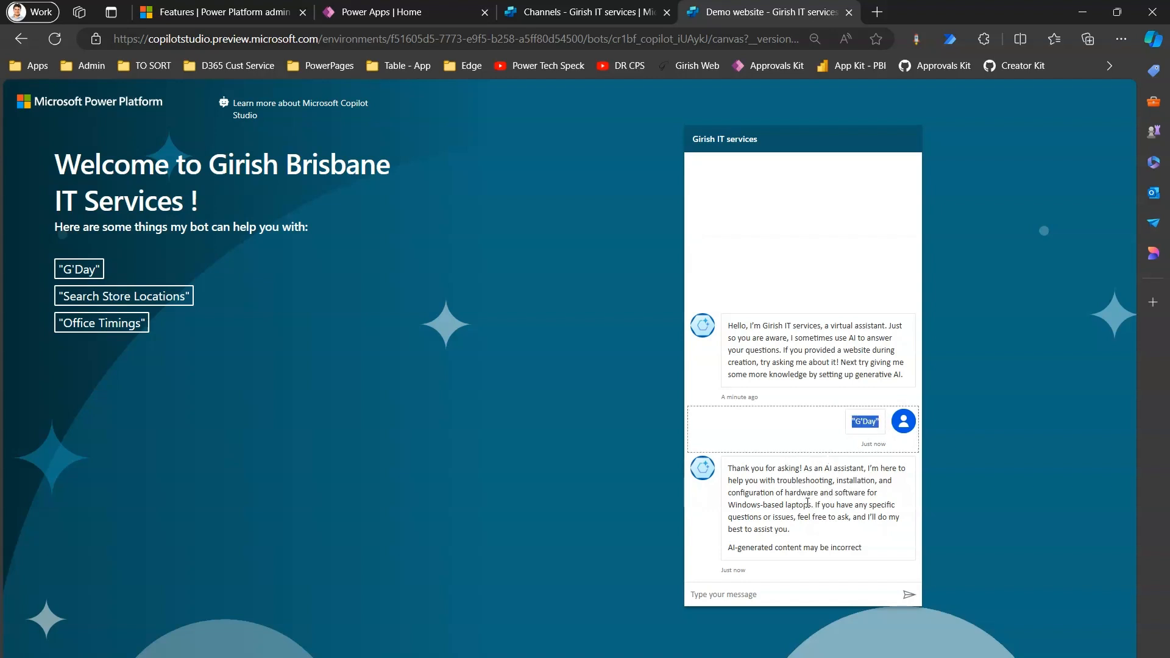
{"action": "left_click_drag", "start_coordinate": [733, 469], "coordinate": [861, 531]}
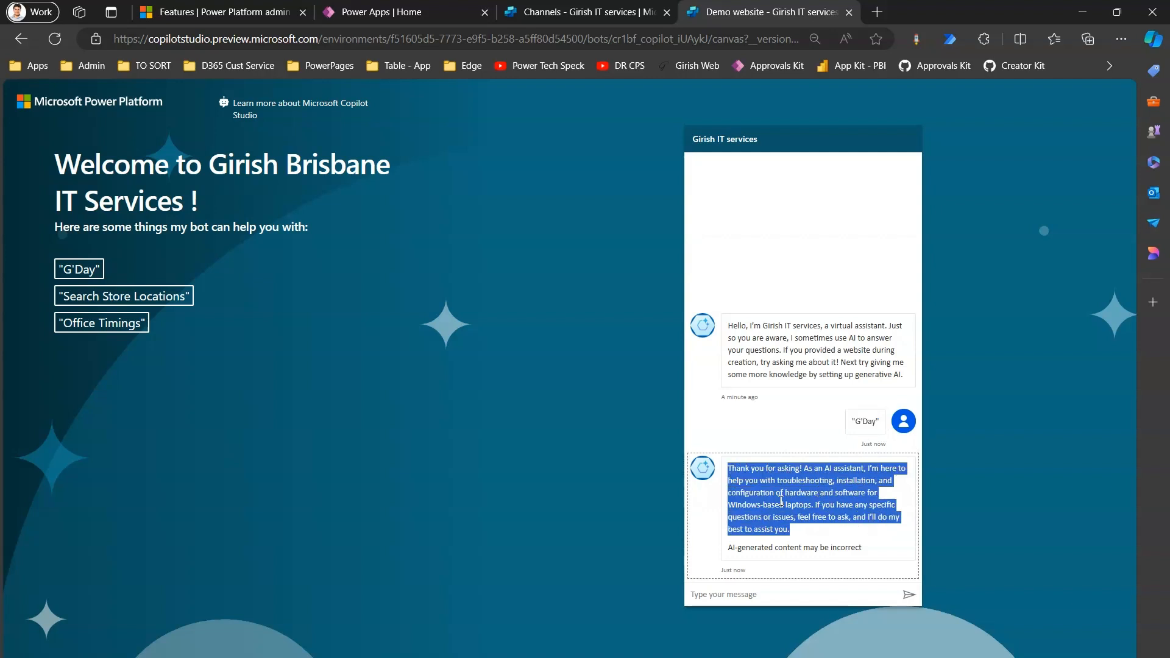
{"action": "left_click", "coordinate": [738, 426]}
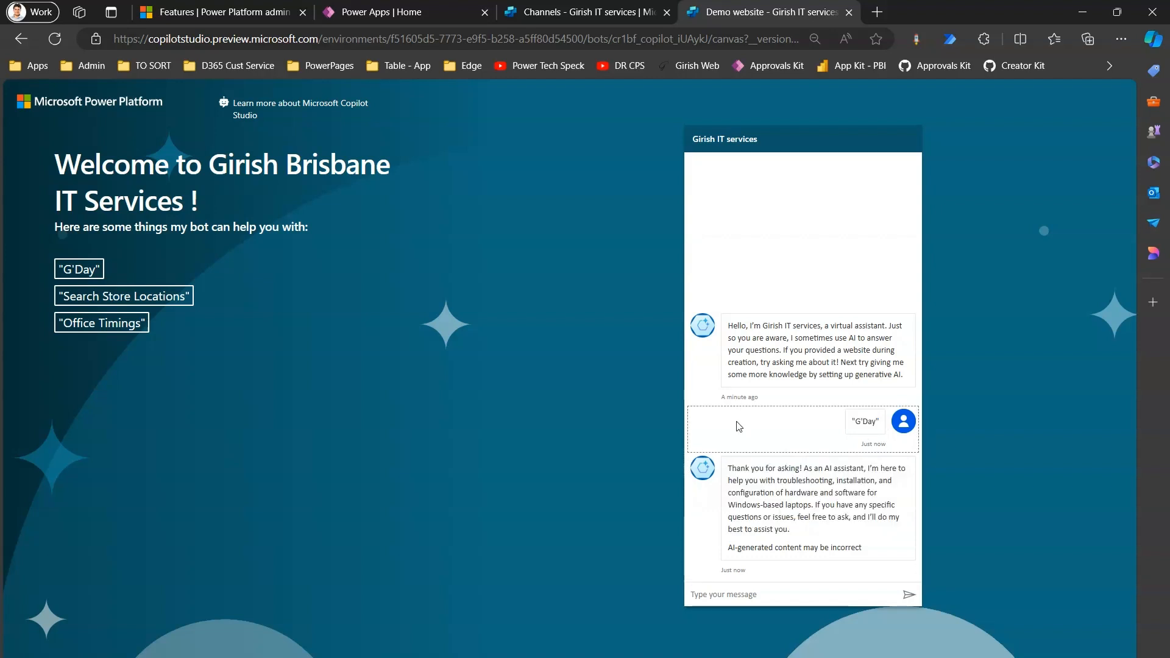
{"action": "left_click", "coordinate": [139, 296]}
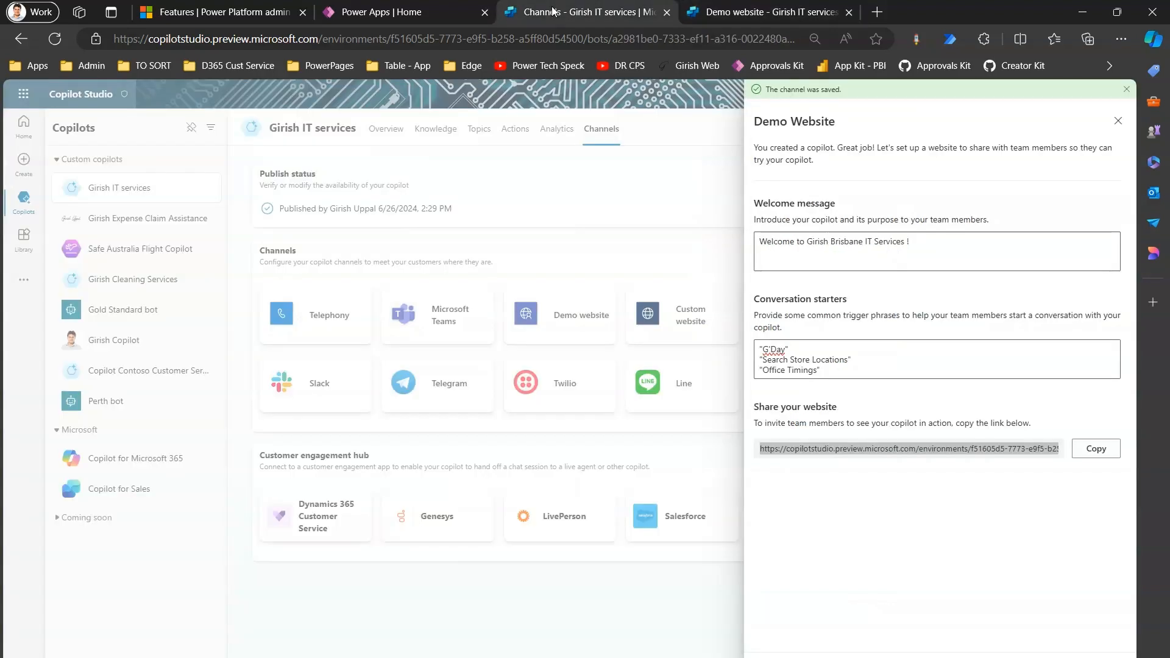
- Remove the quotation marks from all three conversation starters in the Demo website channel, save the channel and close its settings
{"action": "left_click", "coordinate": [548, 11]}
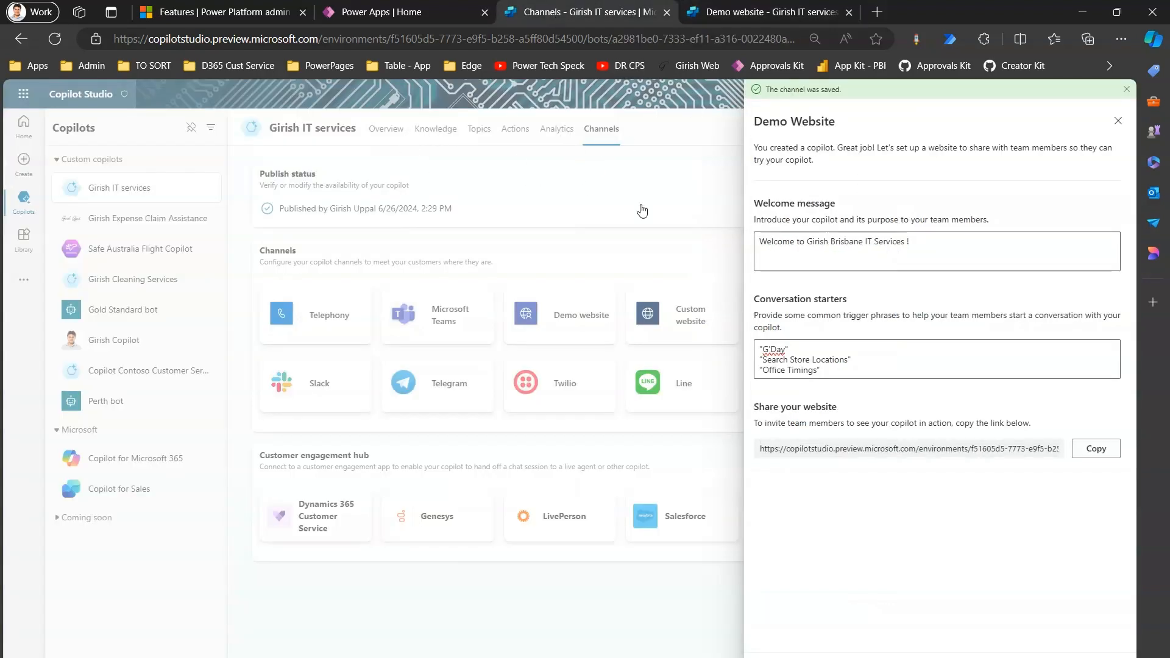
{"action": "right_click", "coordinate": [783, 351]}
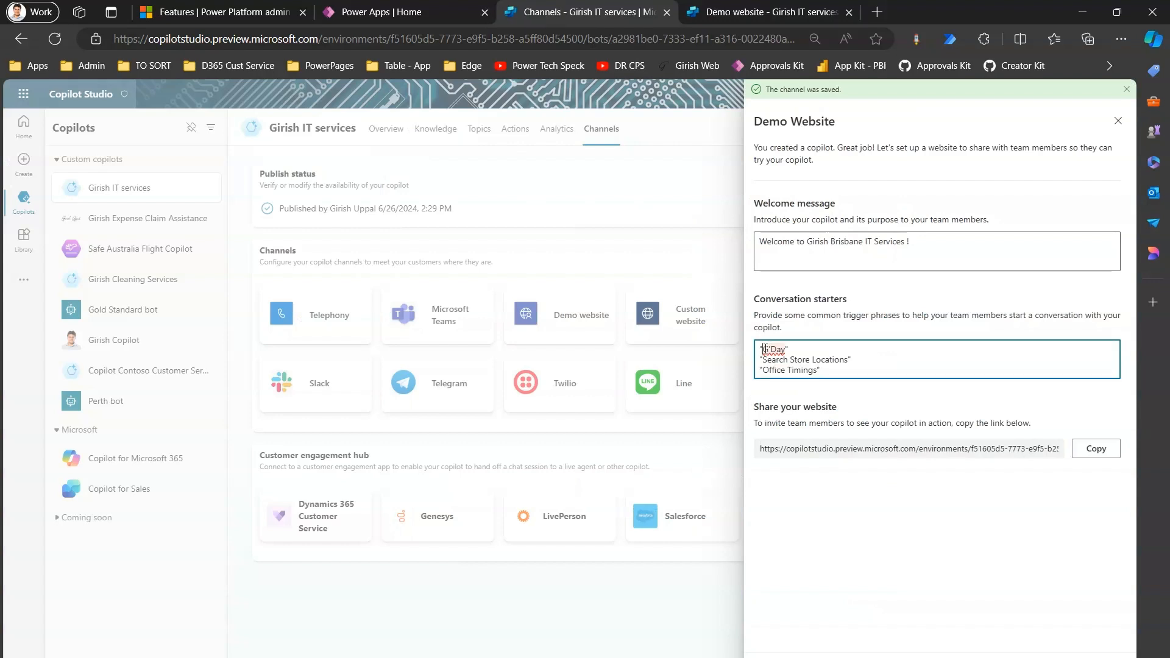
{"action": "left_click", "coordinate": [799, 351]}
{"action": "key", "text": "BackSpace"}
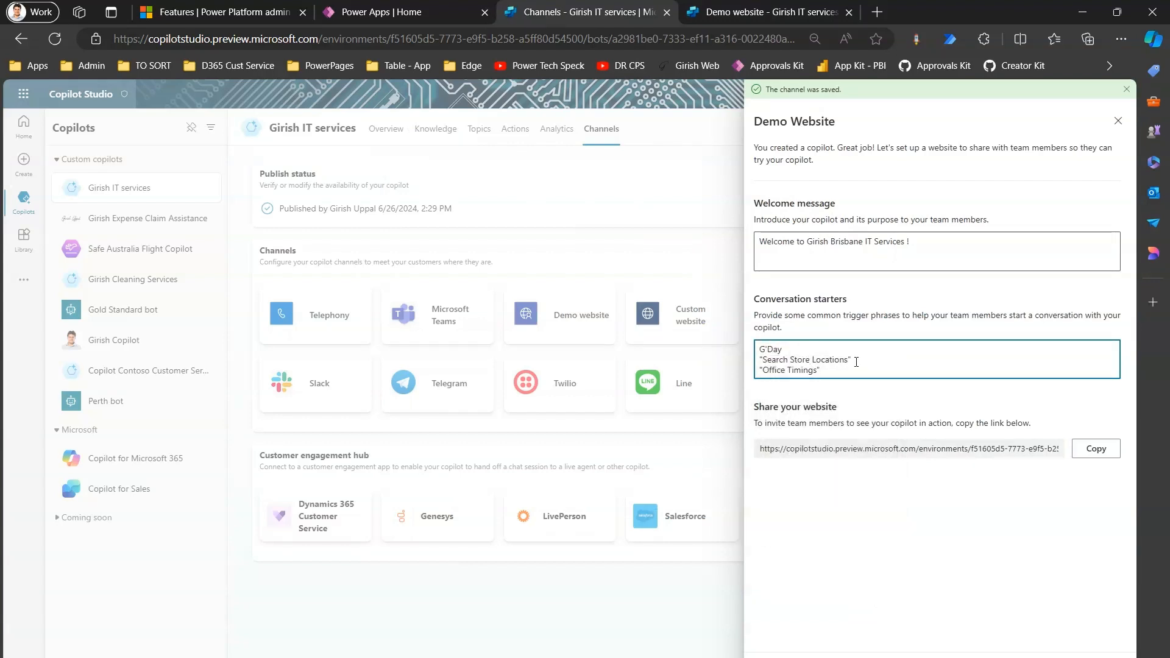
{"action": "left_click", "coordinate": [763, 360]}
{"action": "key", "text": "BackSpace"}
{"action": "left_click", "coordinate": [765, 371]}
{"action": "key", "text": "BackSpace"}
{"action": "left_click", "coordinate": [823, 370]}
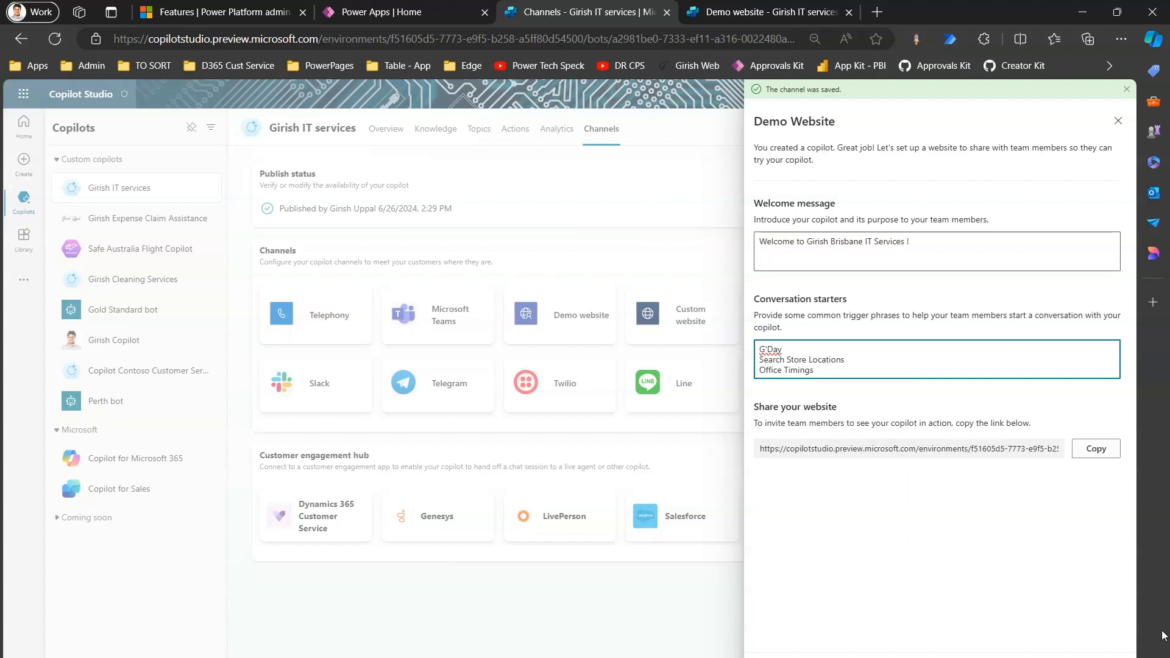
{"action": "left_click", "coordinate": [949, 241]}
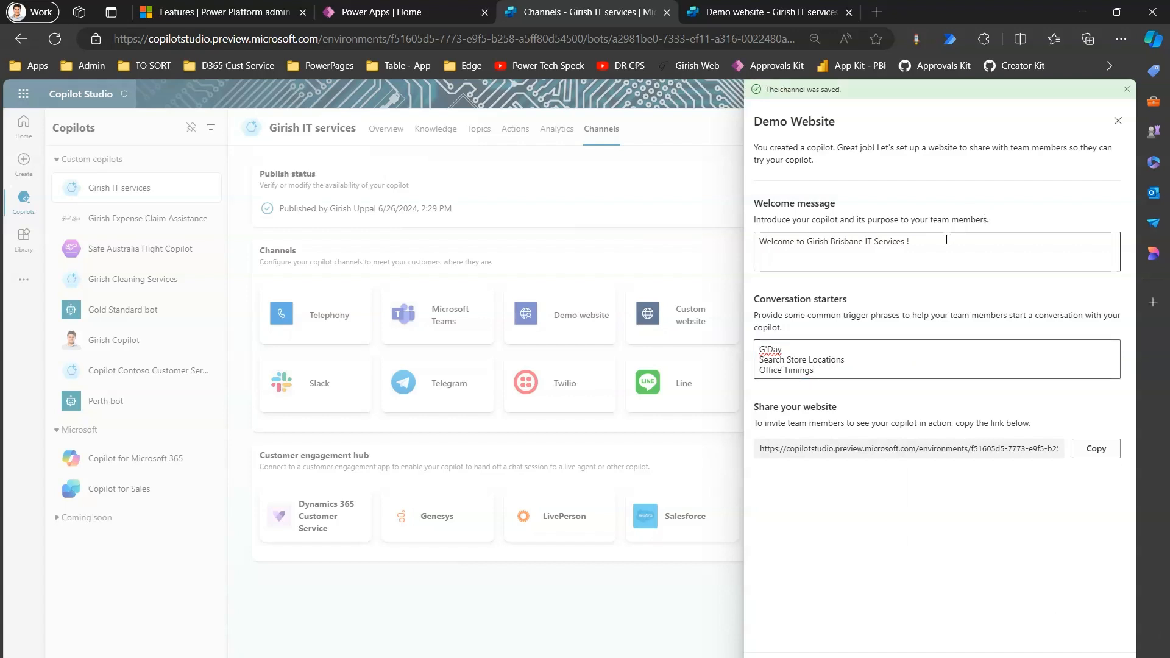
{"action": "key", "text": "Escape"}
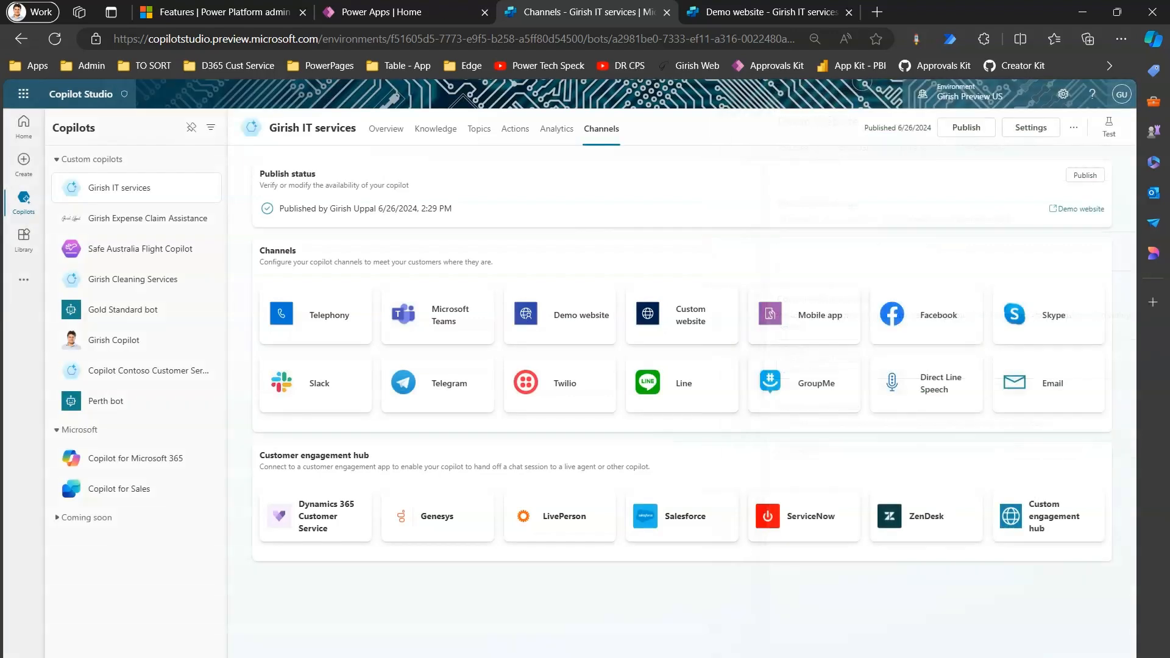
- Publish the copilot again and reload the demo website
{"action": "left_click", "coordinate": [966, 127]}
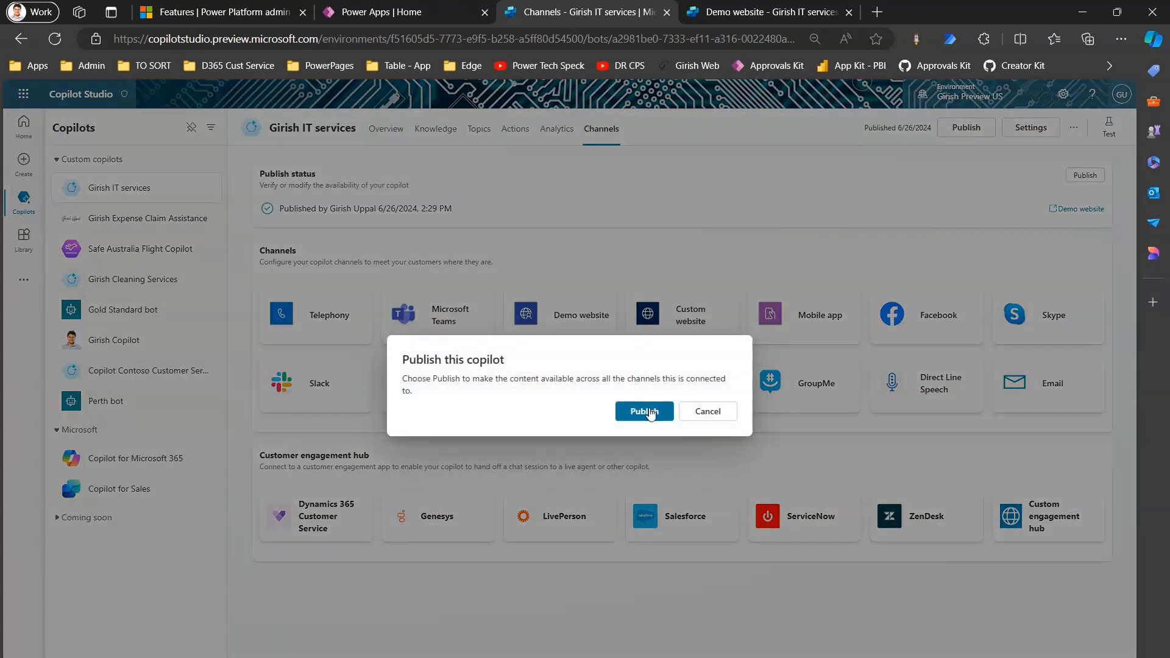
{"action": "left_click", "coordinate": [644, 411]}
{"action": "left_click", "coordinate": [755, 11]}
{"action": "left_click", "coordinate": [56, 40]}
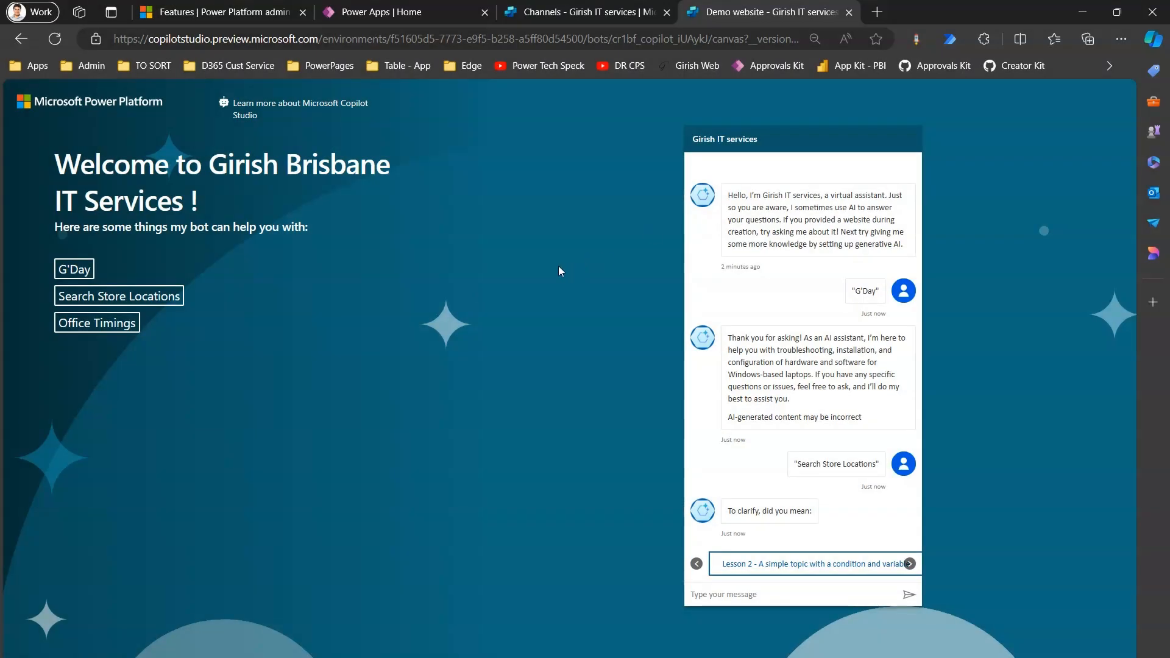
- Try to reset the demo website's chat by reloading the page with the developer tools open and reopening its address
{"action": "key", "text": "F12"}
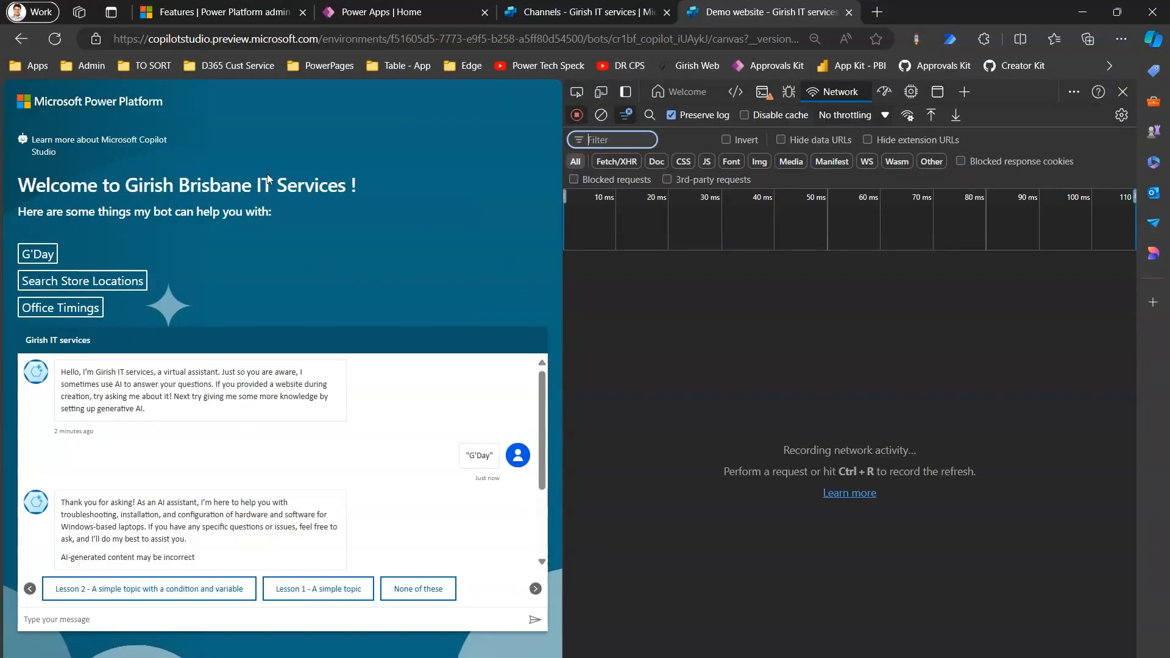
{"action": "right_click", "coordinate": [54, 39]}
{"action": "left_click", "coordinate": [88, 113]}
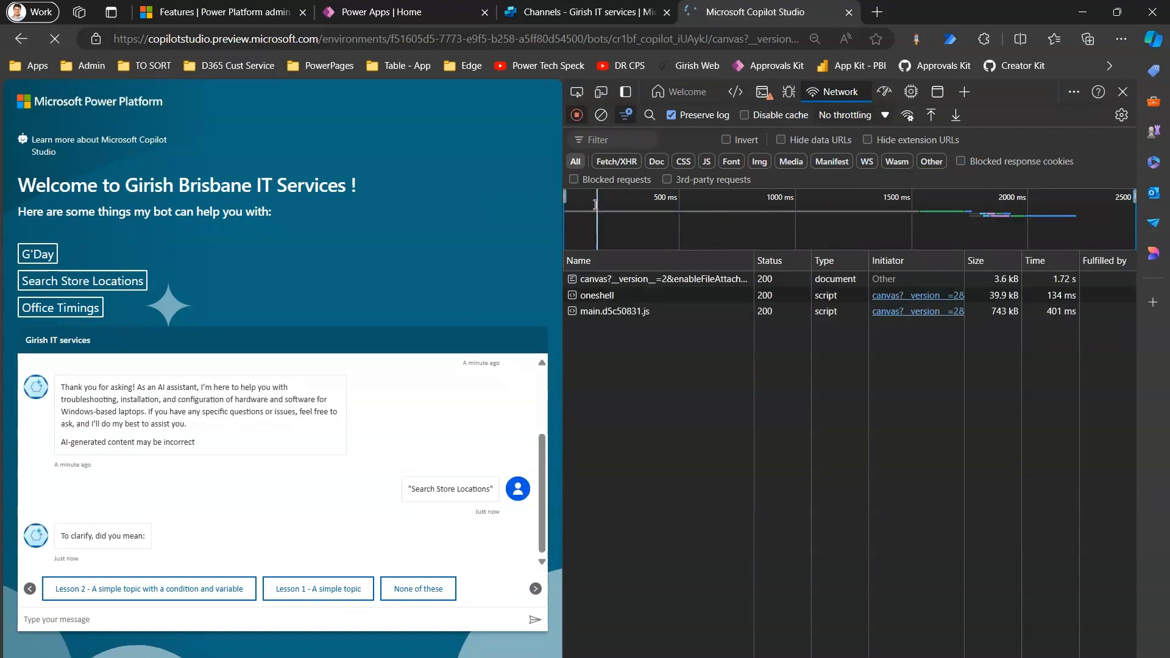
{"action": "left_click_drag", "start_coordinate": [561, 204], "coordinate": [945, 204]}
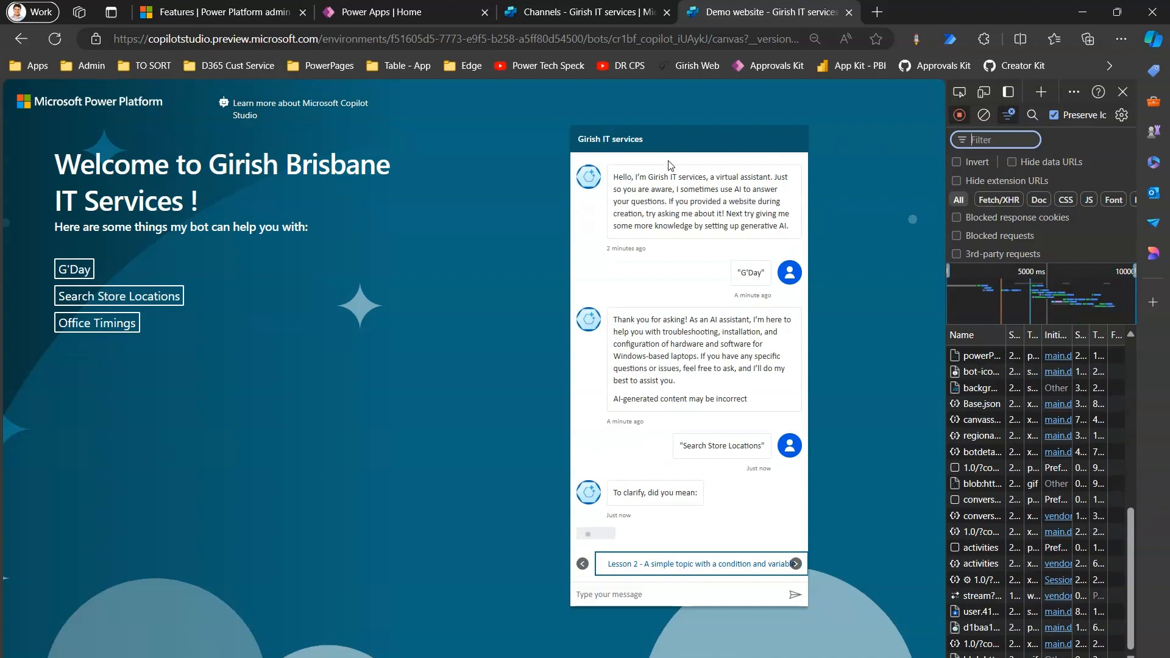
{"action": "left_click", "coordinate": [326, 41]}
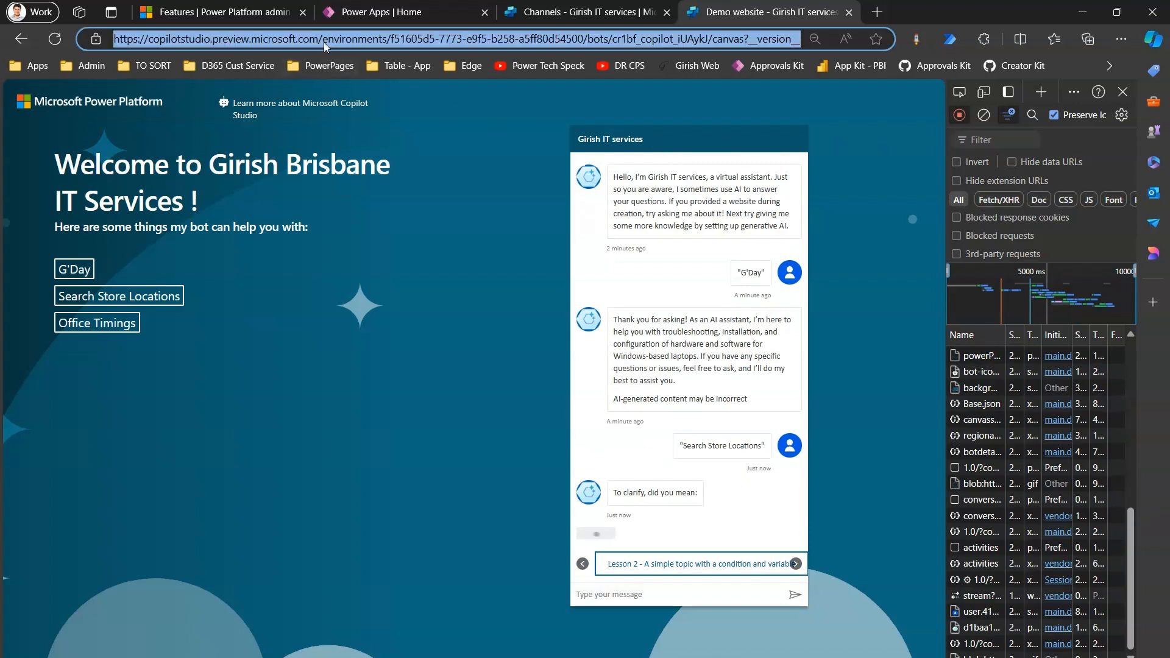
{"action": "key", "text": "Return"}
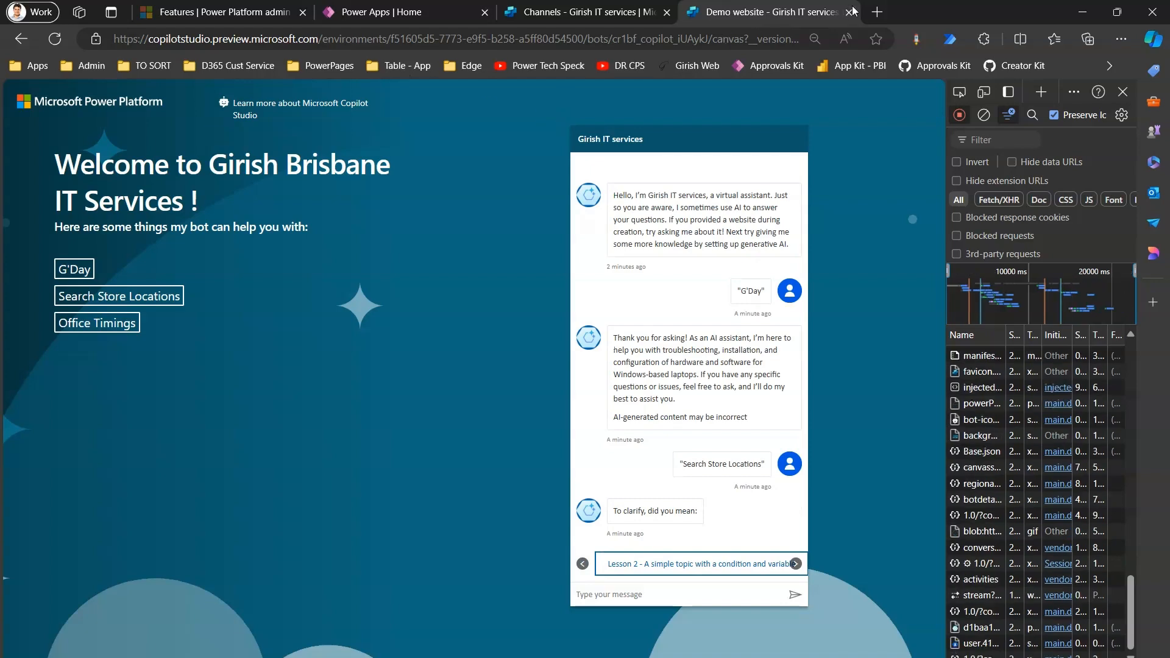
- Copy the demo website's address and open it in a browser window of the Personal profile
{"action": "left_click", "coordinate": [600, 6]}
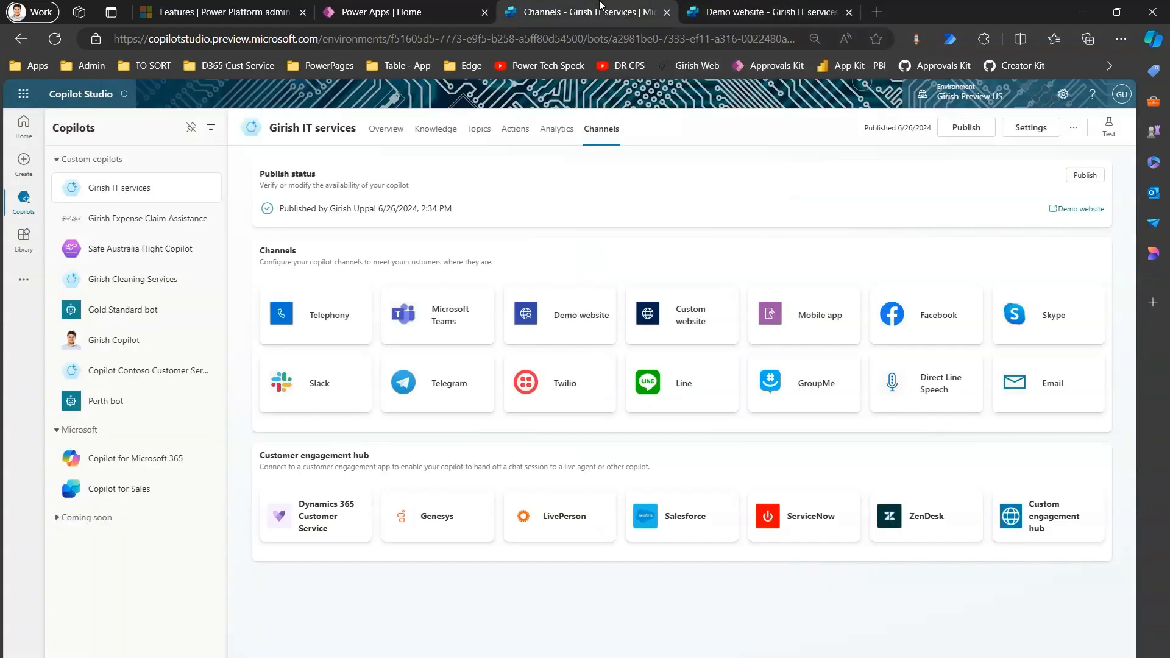
{"action": "left_click", "coordinate": [722, 11]}
{"action": "left_click", "coordinate": [258, 42]}
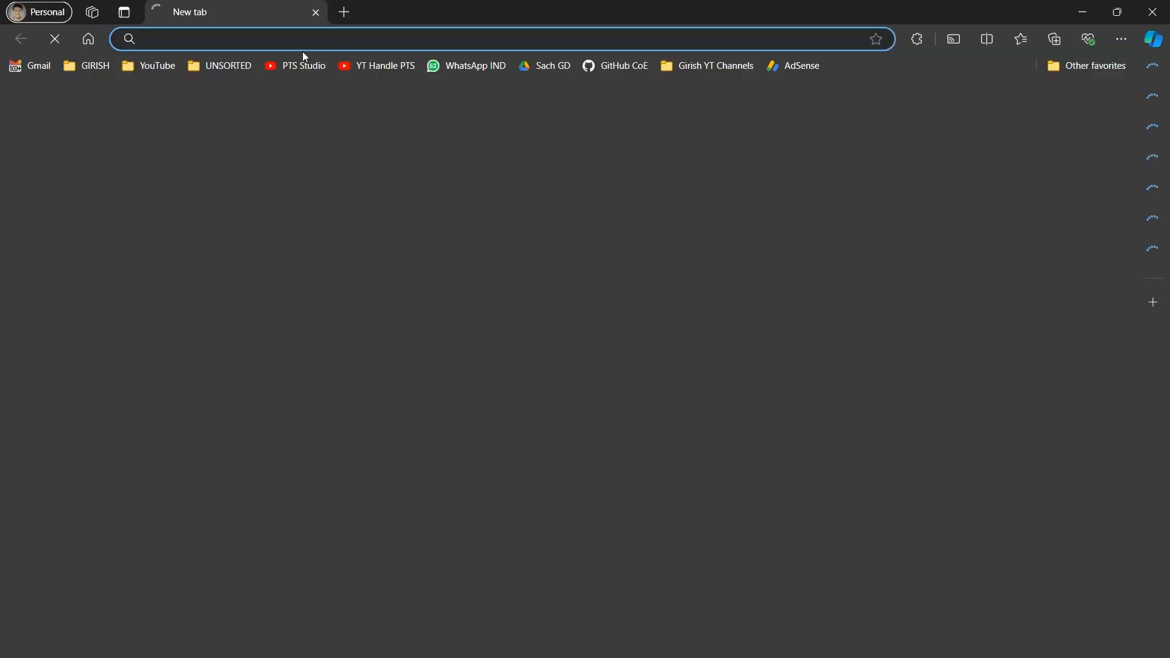
{"action": "type", "text": "https://copilotstudio.preview.microsoft.com/environments/f51605d5-7773-e9f5-b258-a5ff80d54500/bots/cr1bf_copilot_iUAykJ/canvas?__version__=2&enableFileAttachment=false"}
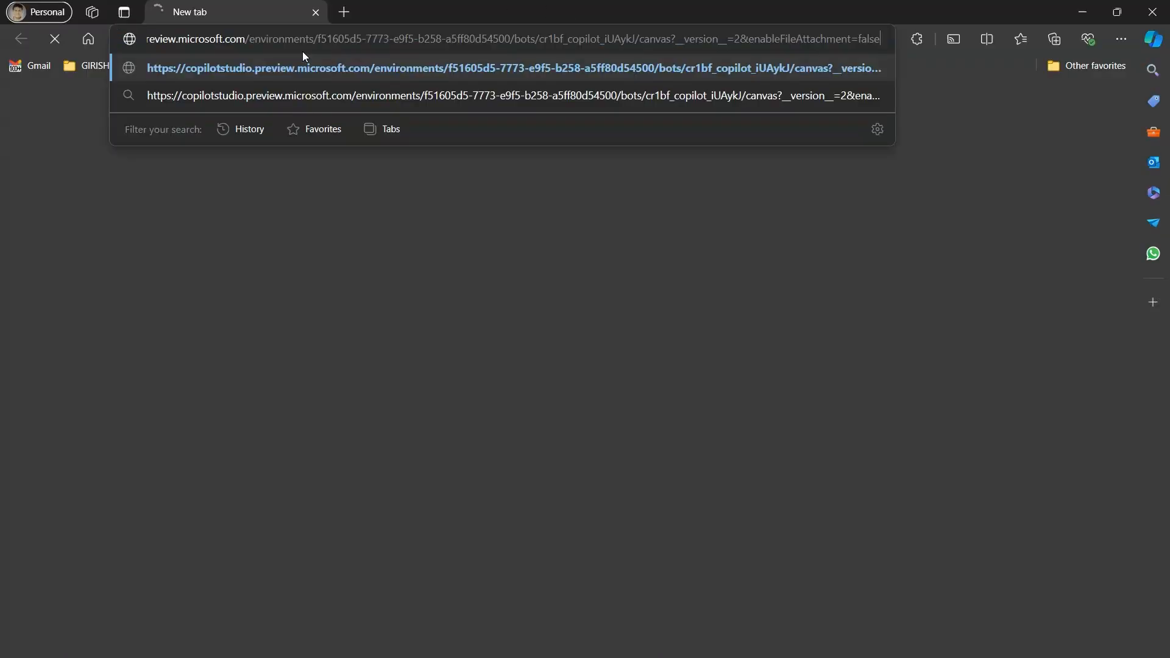
{"action": "key", "text": "Return"}
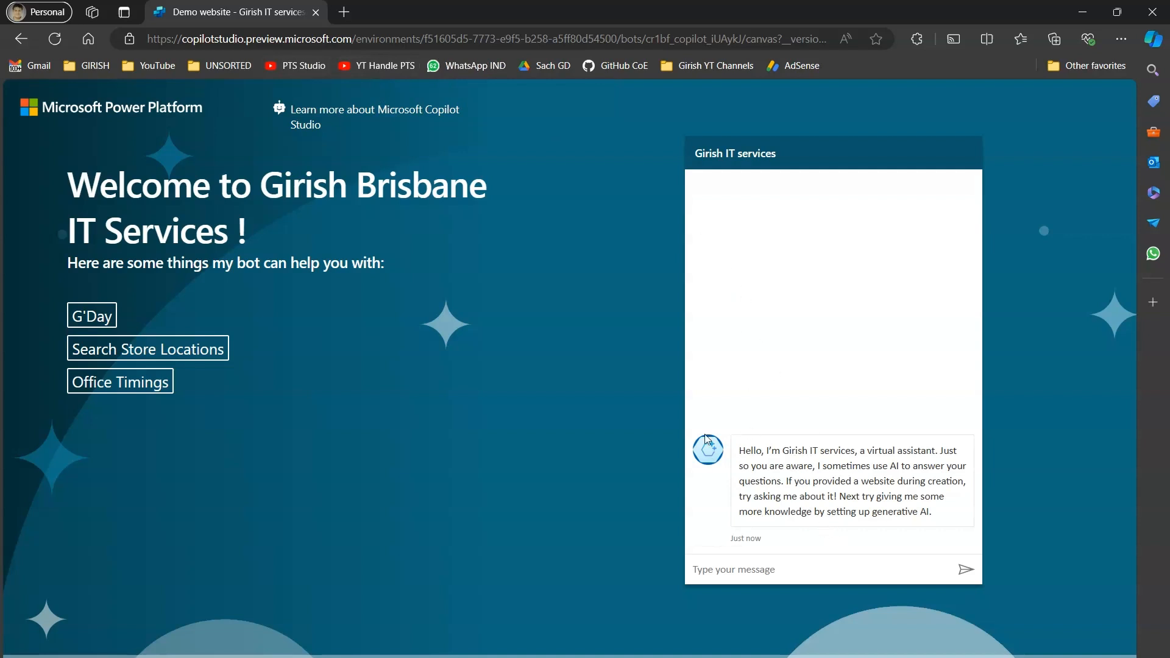
- Try the G'Day, Search Store Locations and Office Timings starters, choosing the Lesson 3 topic when the copilot asks for clarification
{"action": "left_click", "coordinate": [89, 321]}
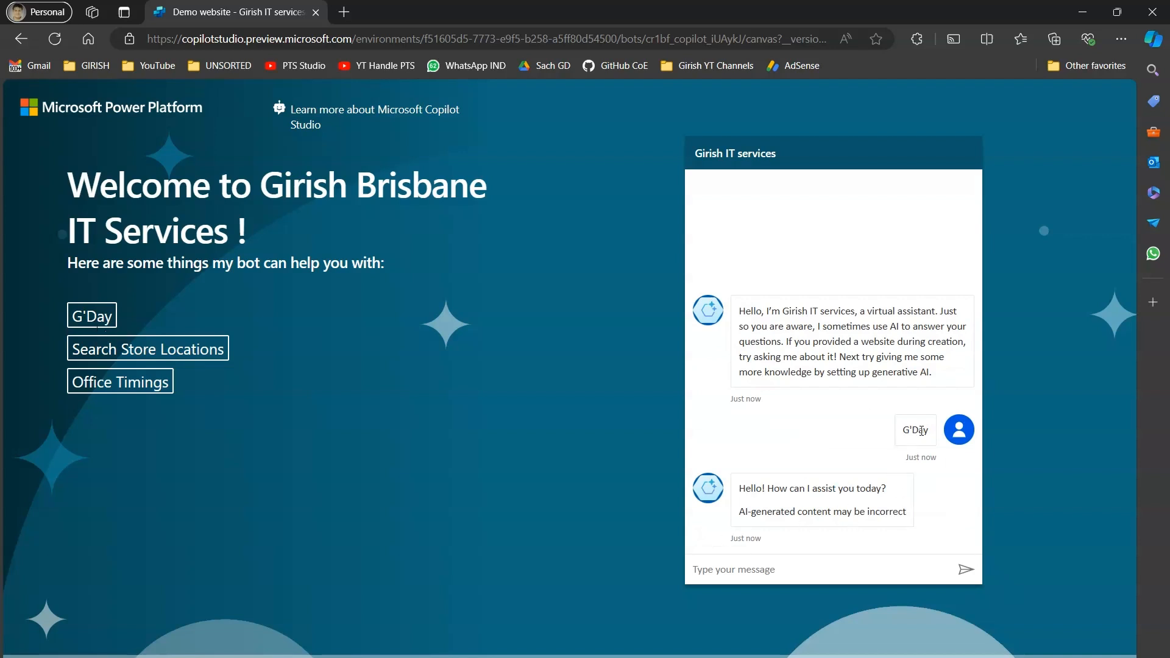
{"action": "left_click", "coordinate": [186, 357]}
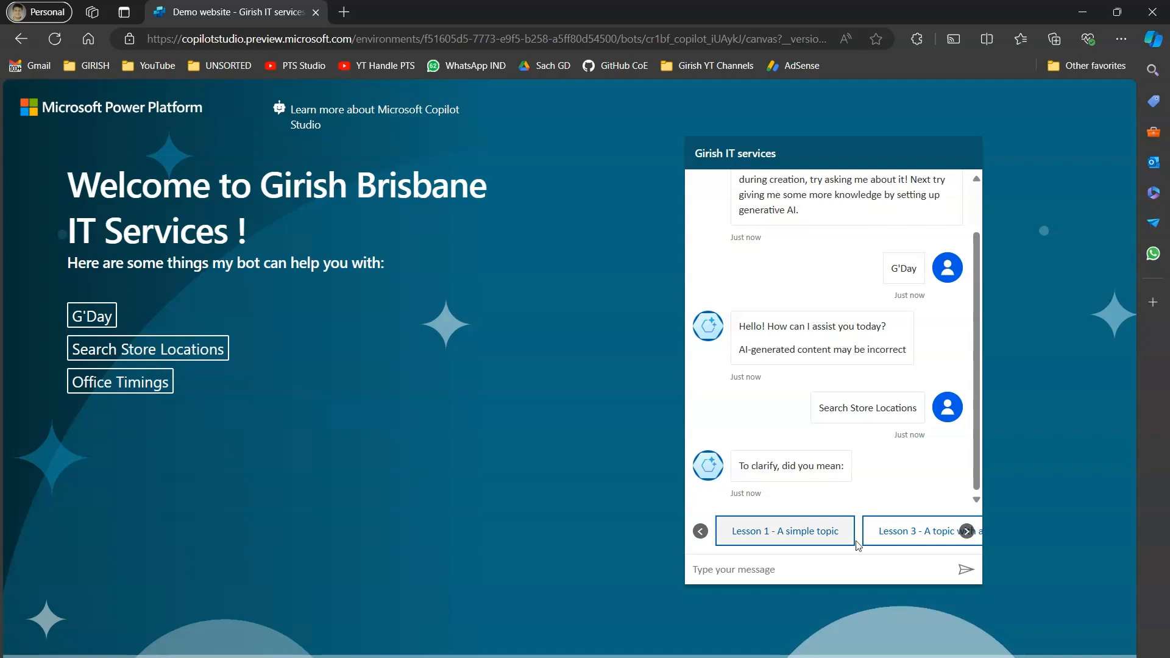
{"action": "left_click", "coordinate": [904, 532]}
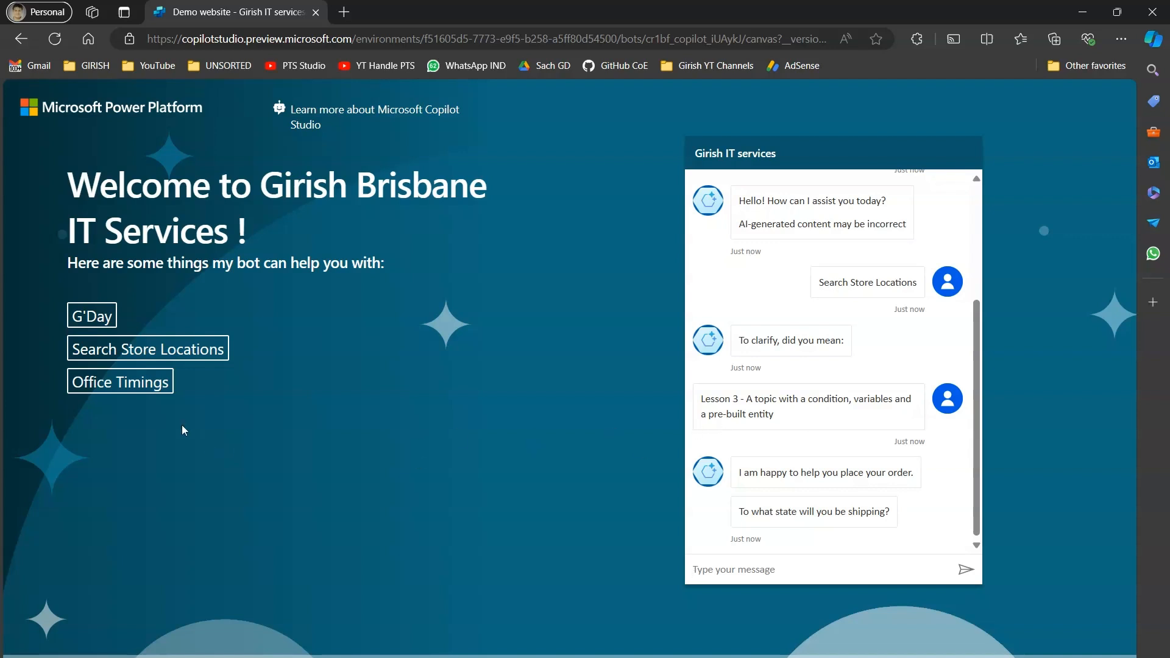
{"action": "left_click", "coordinate": [131, 387]}
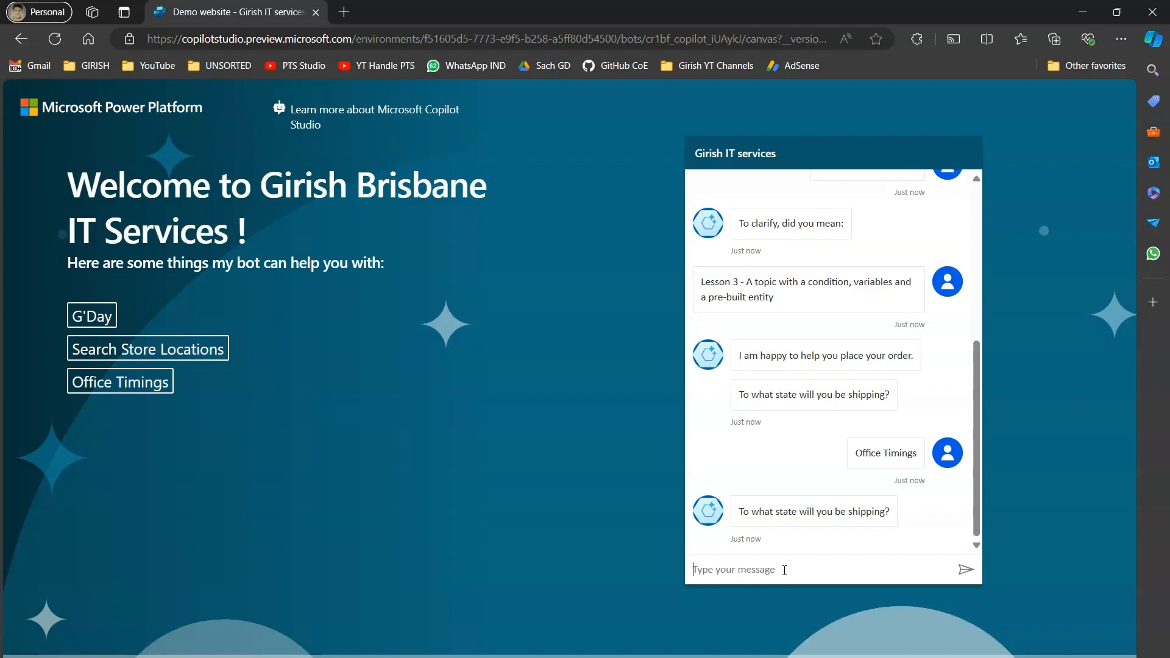
- Answer the copilot's shipping state question with "California" and choose Laptop Computer as the item to purchase
{"action": "type", "text": "California"}
{"action": "key", "text": "Return"}
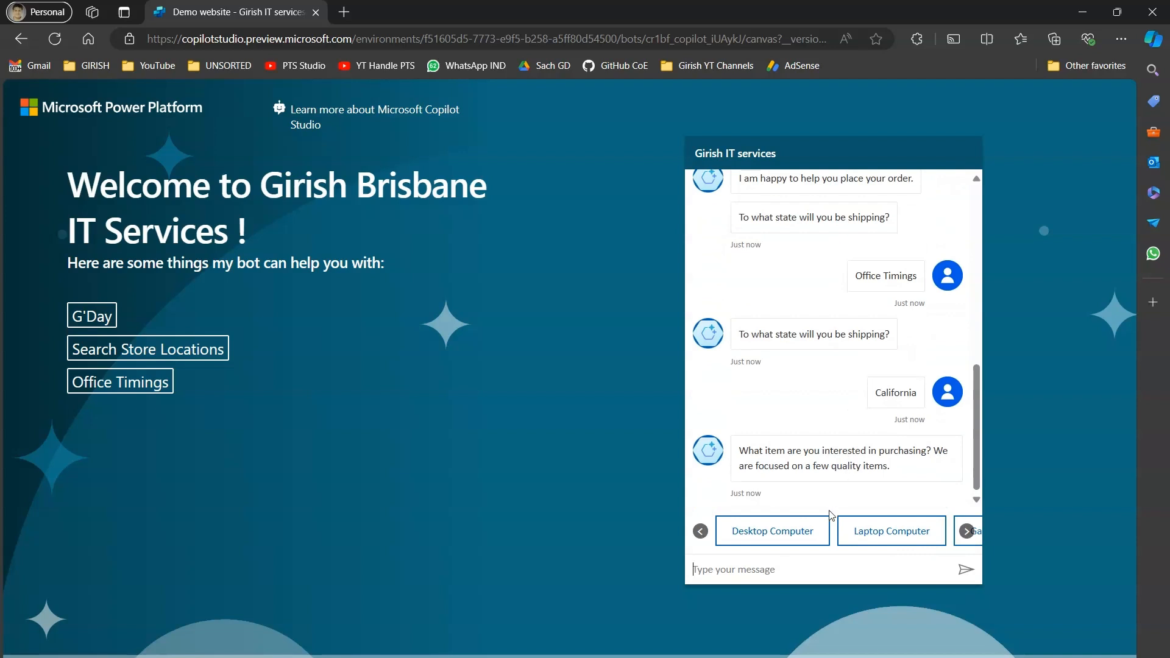
{"action": "left_click", "coordinate": [883, 535]}
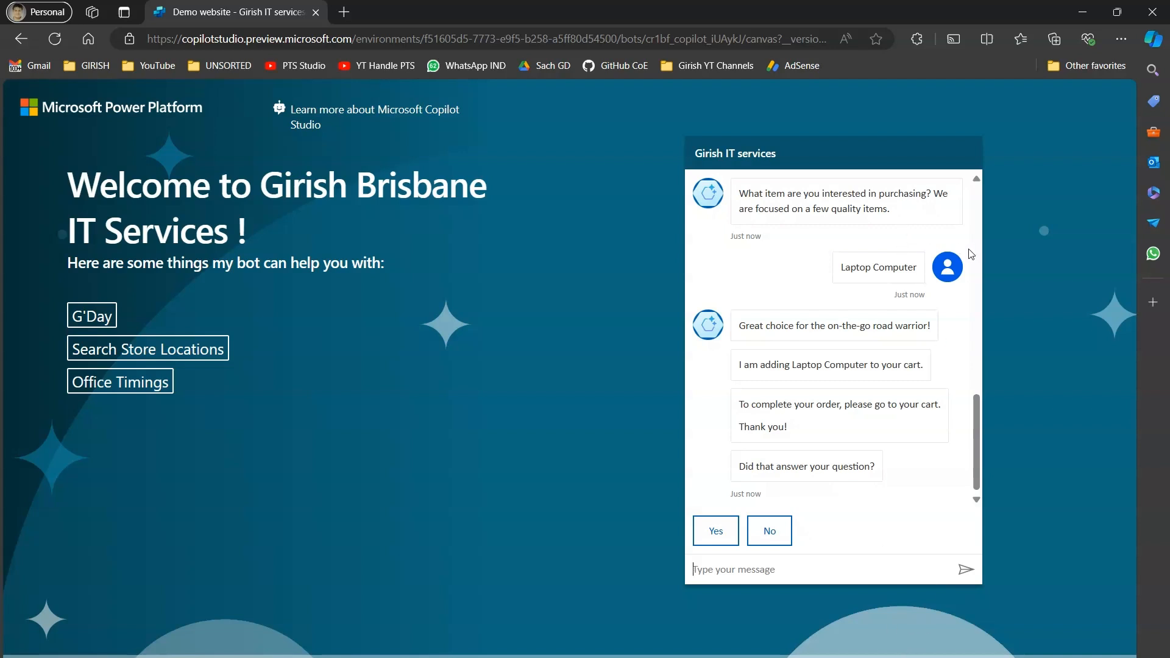
- Copy the demo website's address, paste it into Notepad and enlarge the text to 140%
{"action": "left_click", "coordinate": [500, 34]}
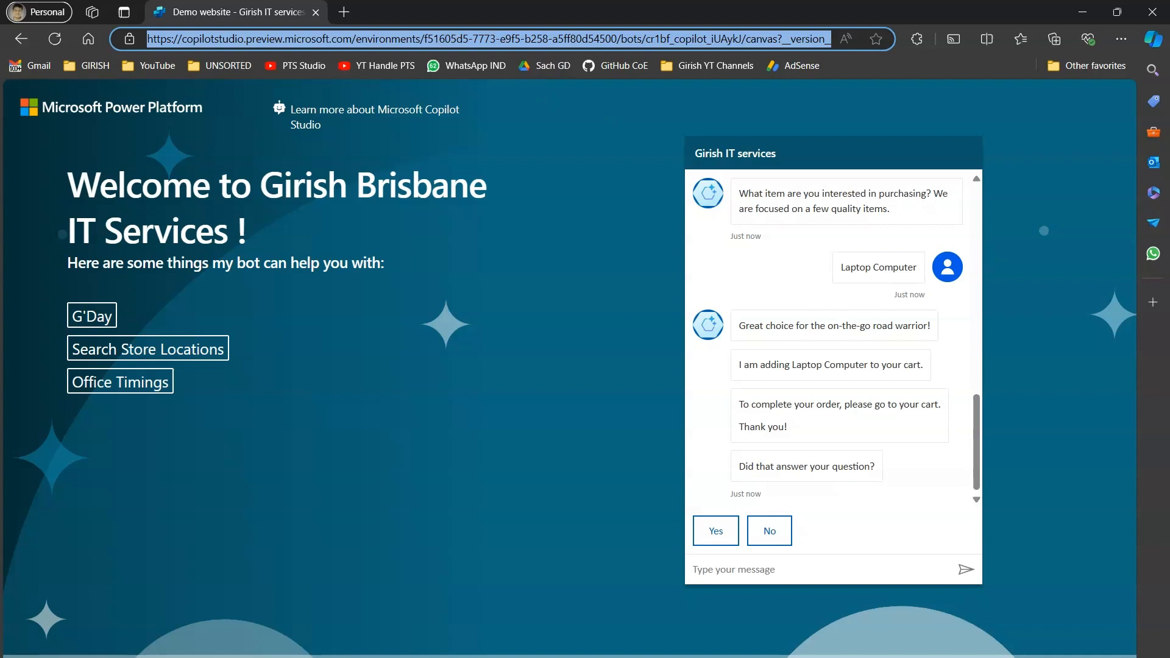
{"action": "key", "text": "alt+Tab"}
{"action": "type", "text": "https://copilotstudio.preview.microsoft.com/environments/f51605d5-7773-e9f5-b258-a5ff80d54500/bots/cr1bf_copilot_iUAykJ/canvas?__version__=2&enableFileAttachment=false"}
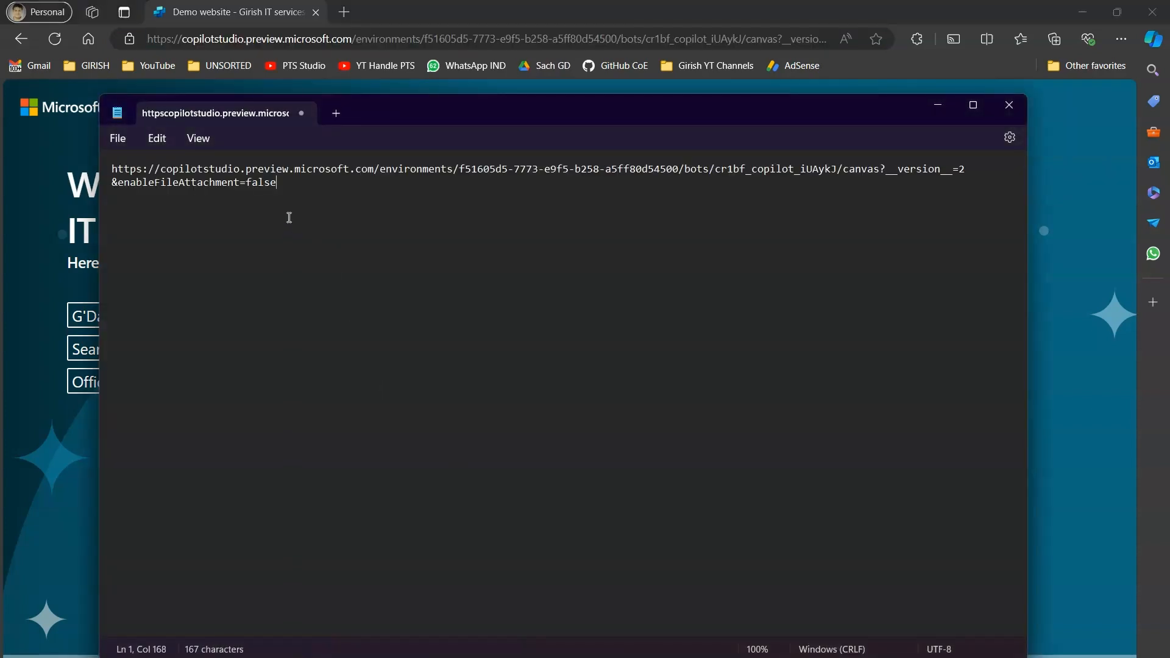
{"action": "scroll", "coordinate": [473, 405], "scroll_direction": "up", "scroll_amount": 4}
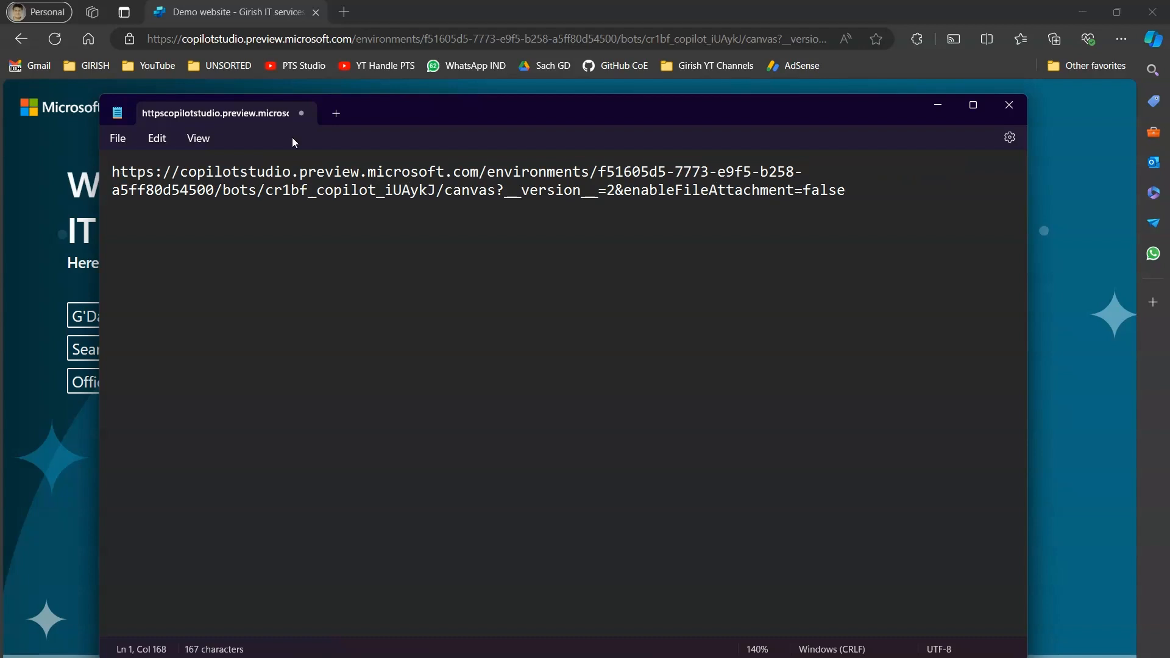
- Split the pasted address onto separate lines, breaking it before "/environments" and before "/bots"
{"action": "left_click", "coordinate": [480, 172]}
{"action": "key", "text": "Return"}
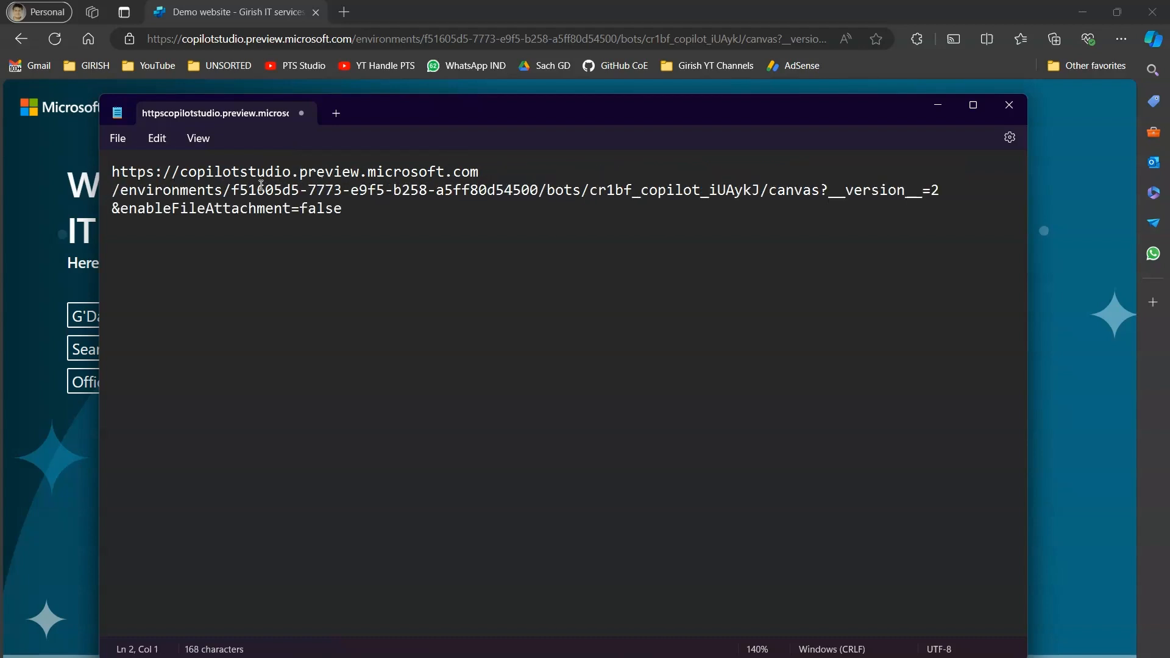
{"action": "left_click", "coordinate": [543, 191]}
{"action": "key", "text": "Return"}
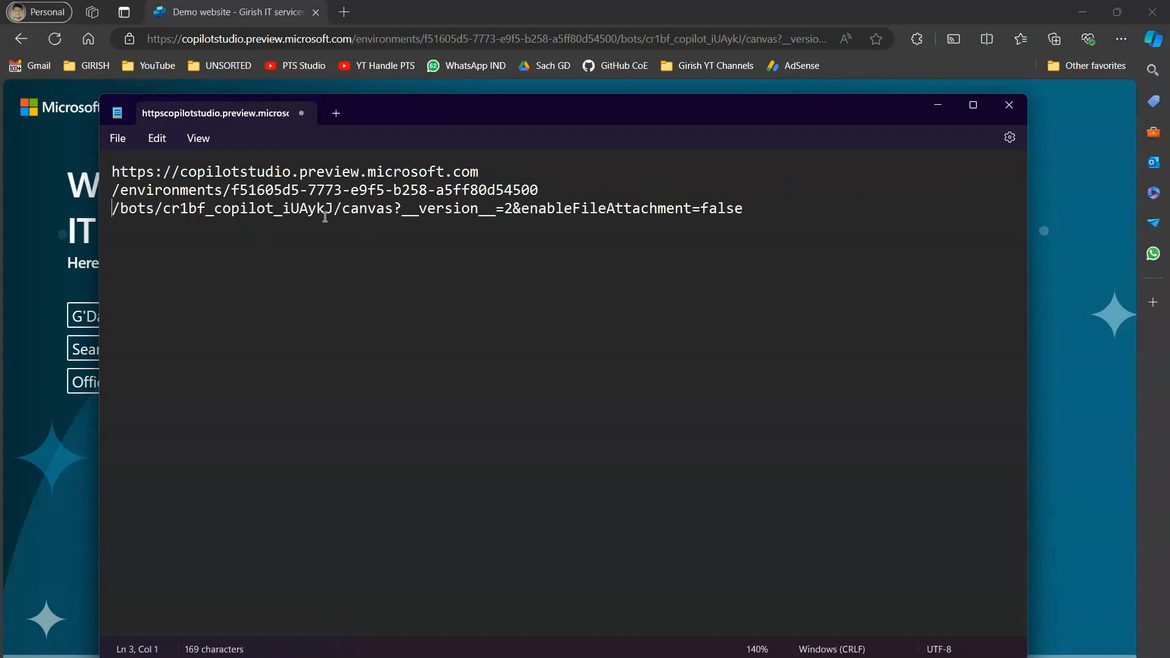
- Break the pasted address onto a new line before "/canvas" and enlarge the Notepad text to 160%
{"action": "left_click", "coordinate": [336, 210]}
{"action": "key", "text": "Return"}
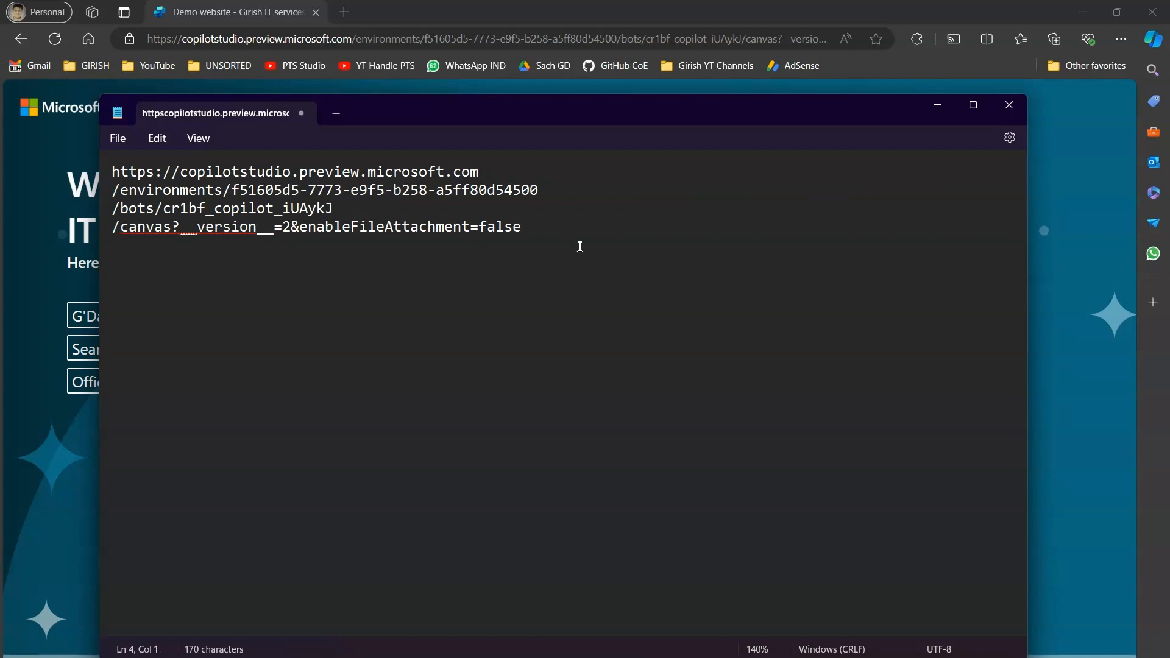
{"action": "scroll", "coordinate": [667, 328], "scroll_direction": "up", "scroll_amount": 2}
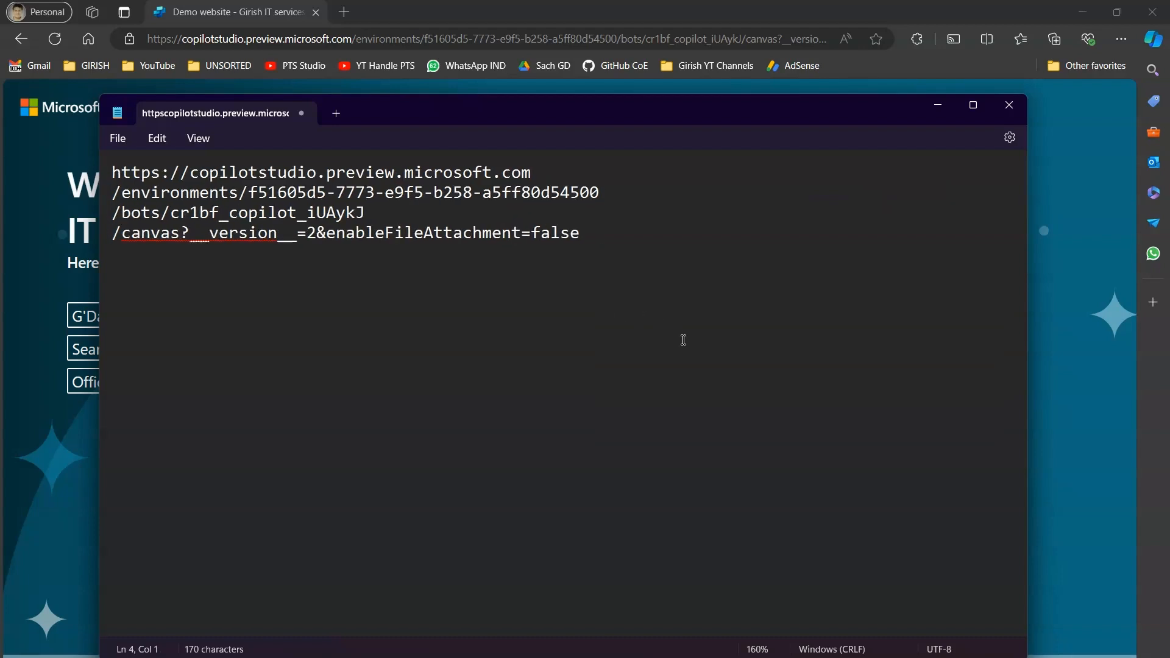
- Copy the copilot identifier "cr1bf_copilot_iUAykJ" that follows "/bots/" in the split address
{"action": "left_click_drag", "start_coordinate": [582, 233], "coordinate": [116, 178]}
{"action": "left_click", "coordinate": [228, 235]}
{"action": "left_click_drag", "start_coordinate": [171, 214], "coordinate": [367, 219]}
{"action": "key", "text": "ctrl+c"}
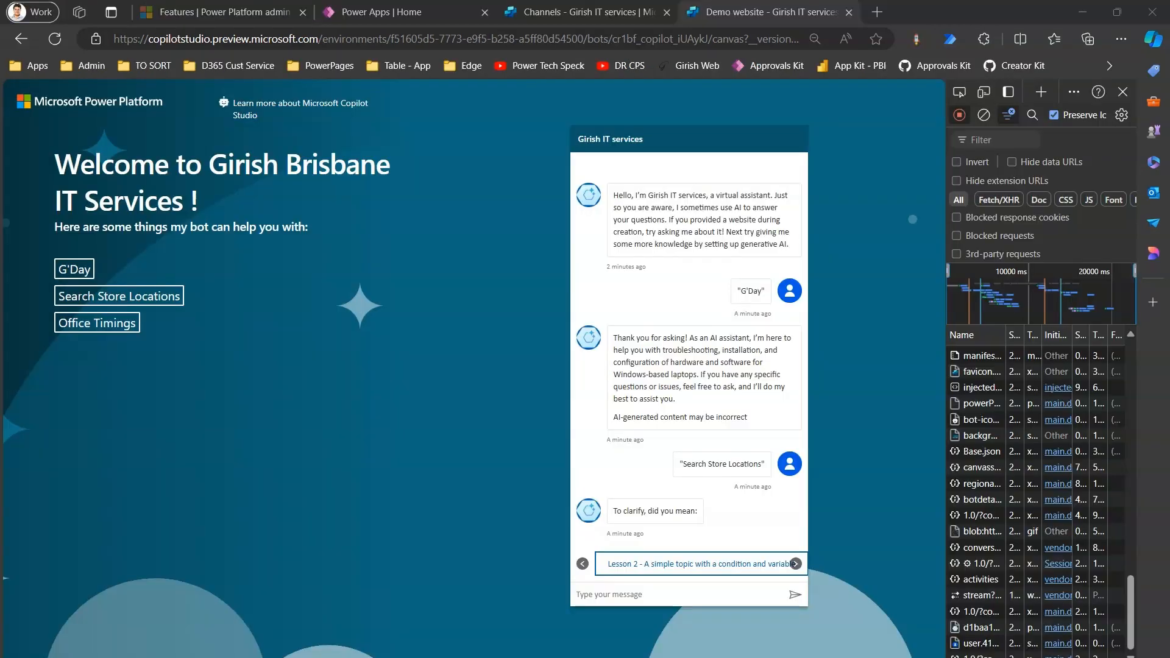
- Switch to Copilot Studio in the browser and examine the metadata in the Girish IT services copilot's advanced details
{"action": "left_click", "coordinate": [550, 640]}
{"action": "left_click", "coordinate": [396, 330]}
{"action": "left_click", "coordinate": [601, 8]}
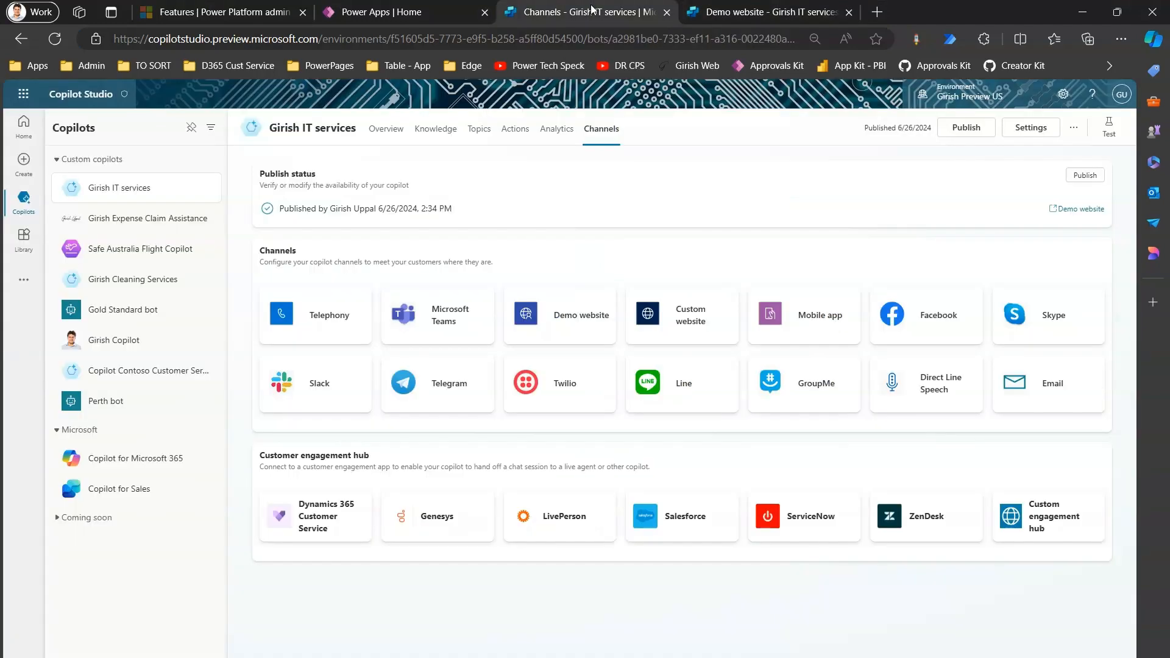
{"action": "left_click", "coordinate": [1031, 127]}
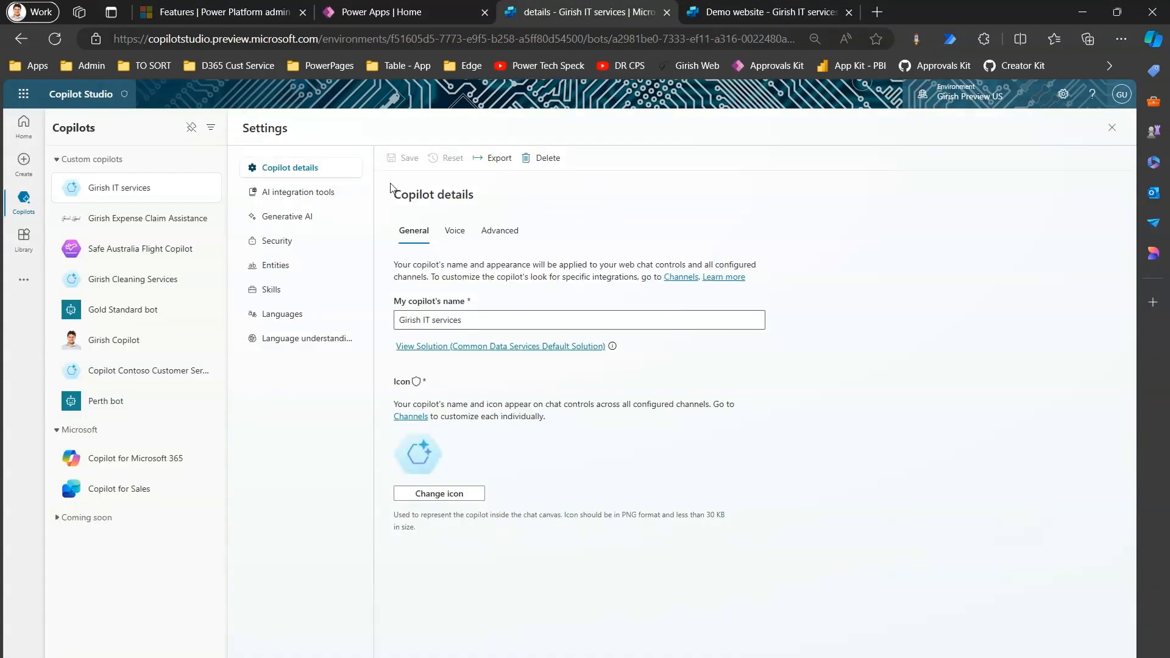
{"action": "left_click", "coordinate": [509, 235]}
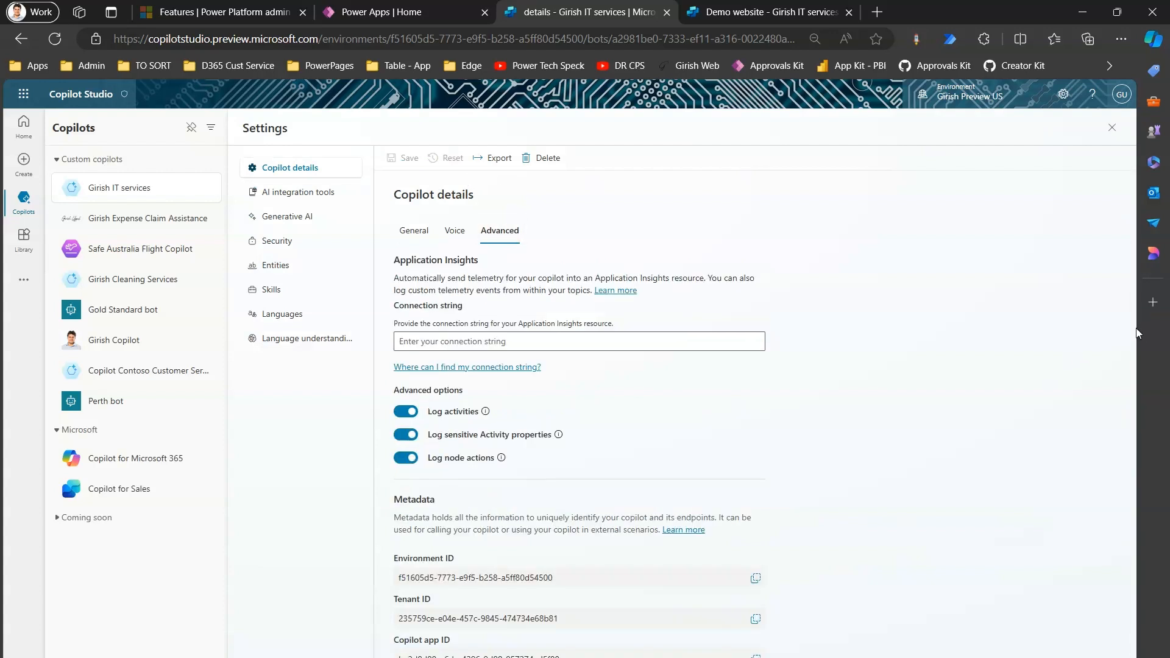
{"action": "scroll", "coordinate": [1134, 422], "scroll_direction": "down", "scroll_amount": 1}
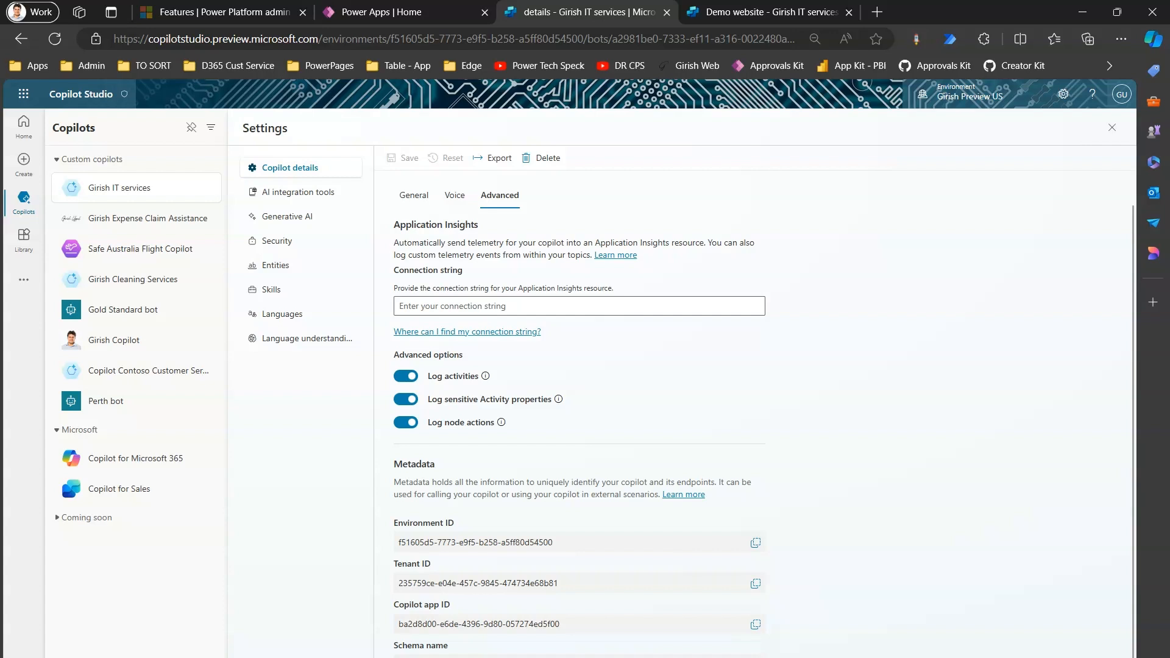
- Switch back to Notepad and paste the copied copilot identifier below the address, leaving two blank lines between them
{"action": "mouse_move", "coordinate": [664, 657]}
{"action": "left_click", "coordinate": [661, 619]}
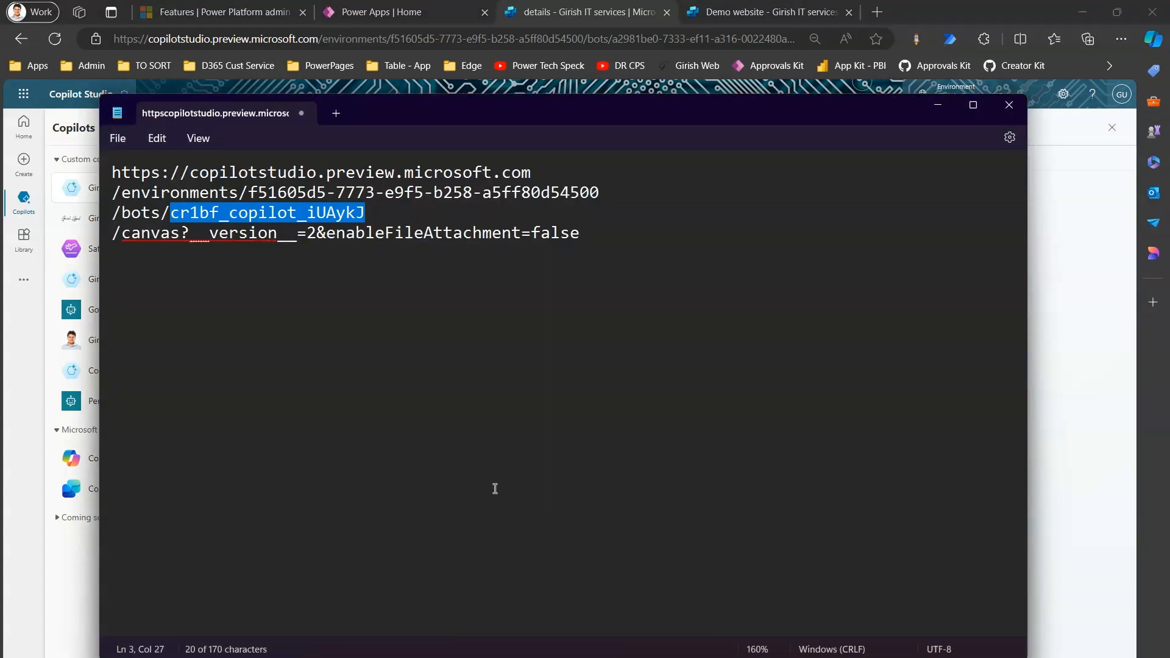
{"action": "left_click", "coordinate": [608, 246]}
{"action": "key", "text": "Return"}
{"action": "key", "text": "Return"}
{"action": "key", "text": "Return"}
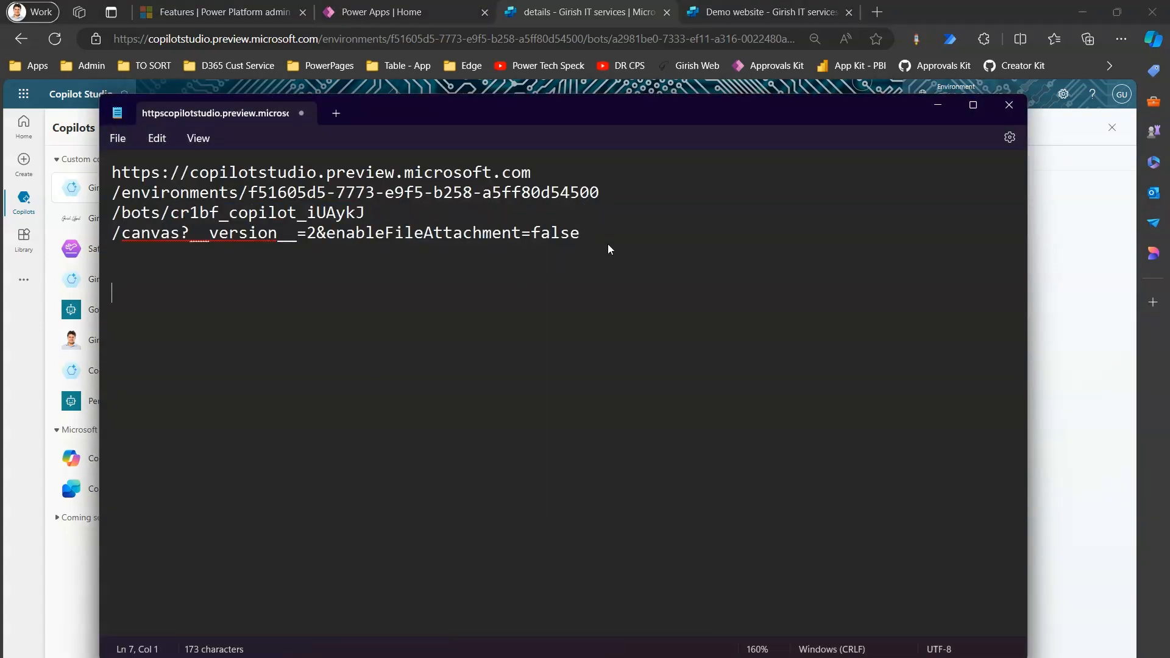
{"action": "key", "text": "ctrl+v"}
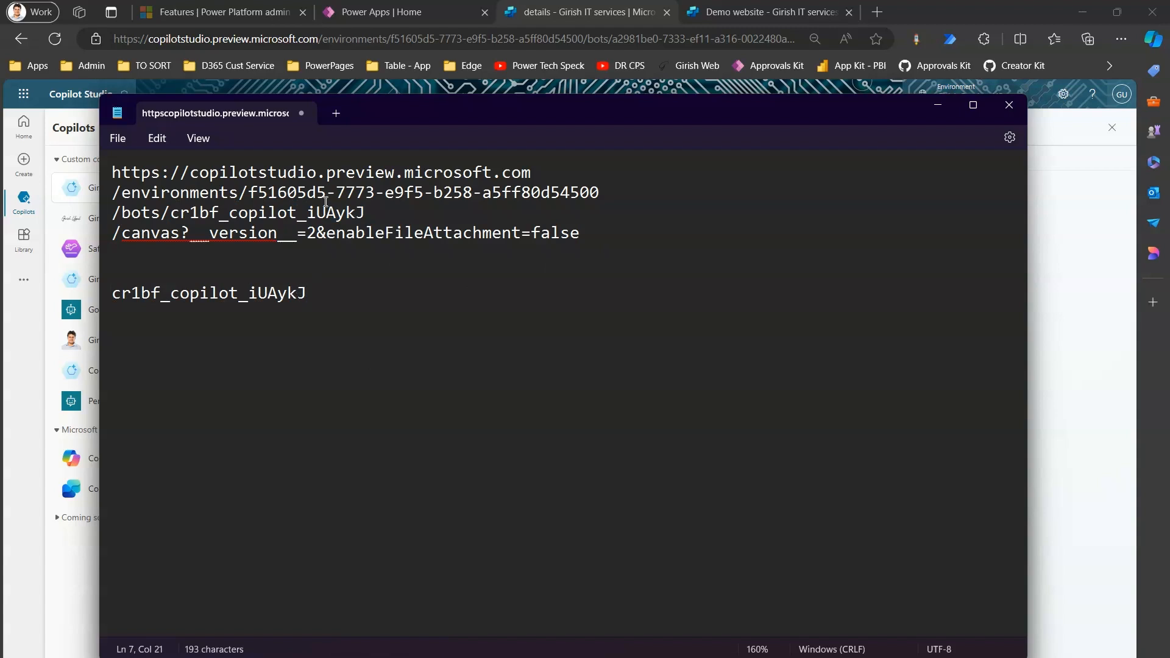
- Return to Copilot Studio, close the copilot's settings and show its additional actions
{"action": "left_click", "coordinate": [16, 380]}
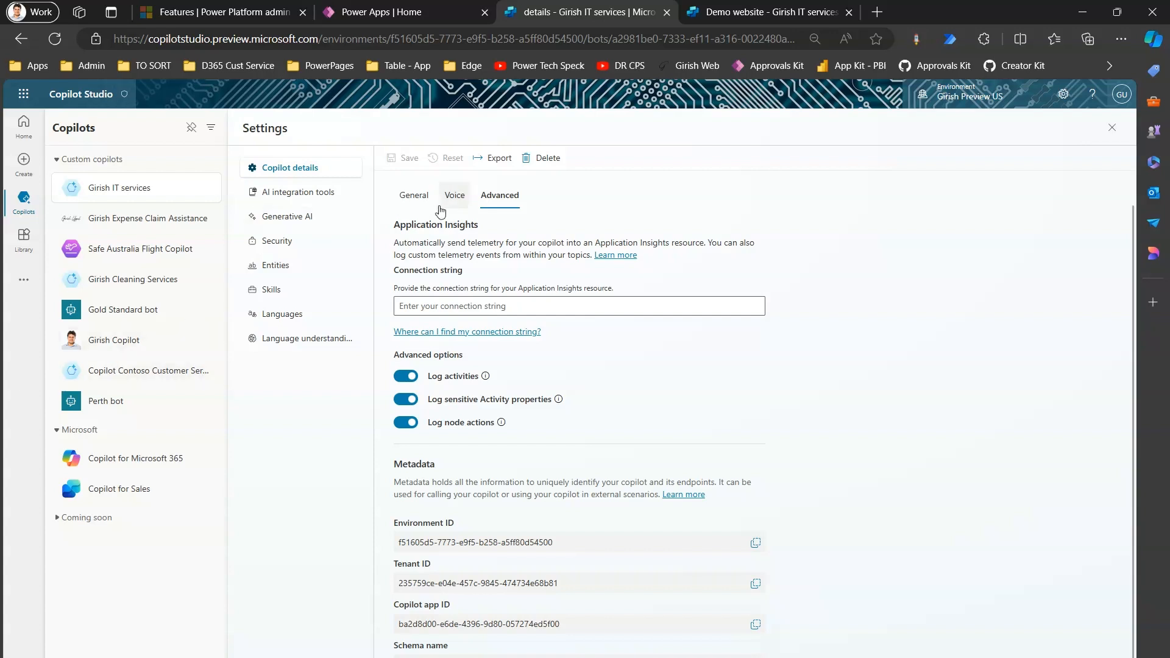
{"action": "left_click", "coordinate": [1113, 128]}
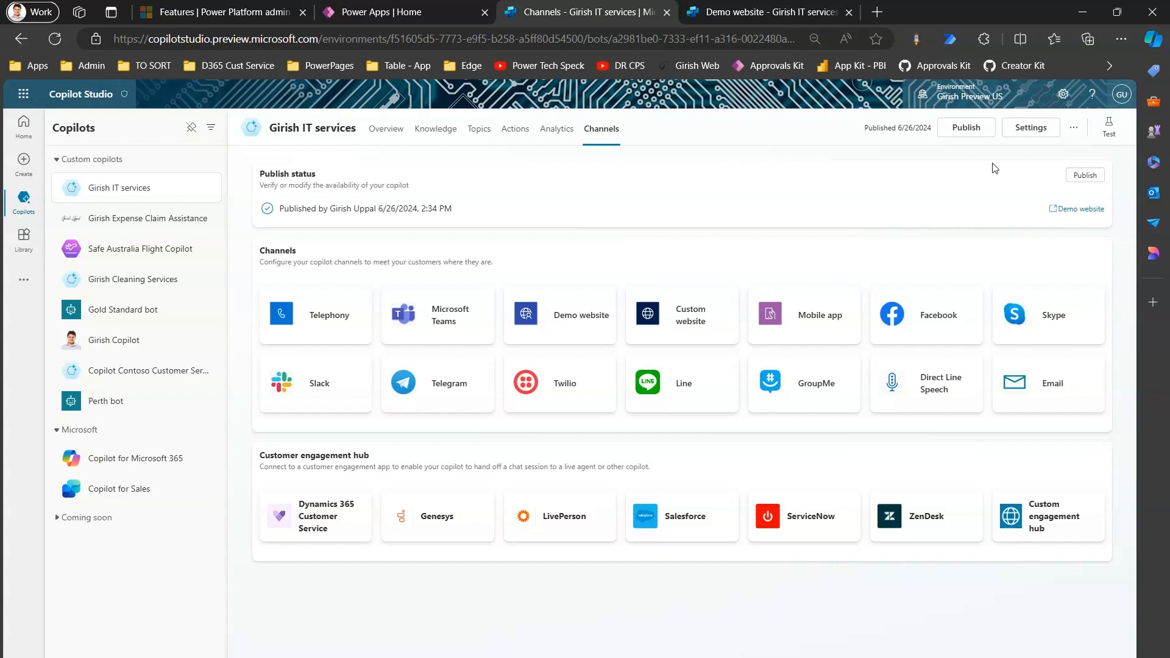
{"action": "left_click", "coordinate": [1075, 128]}
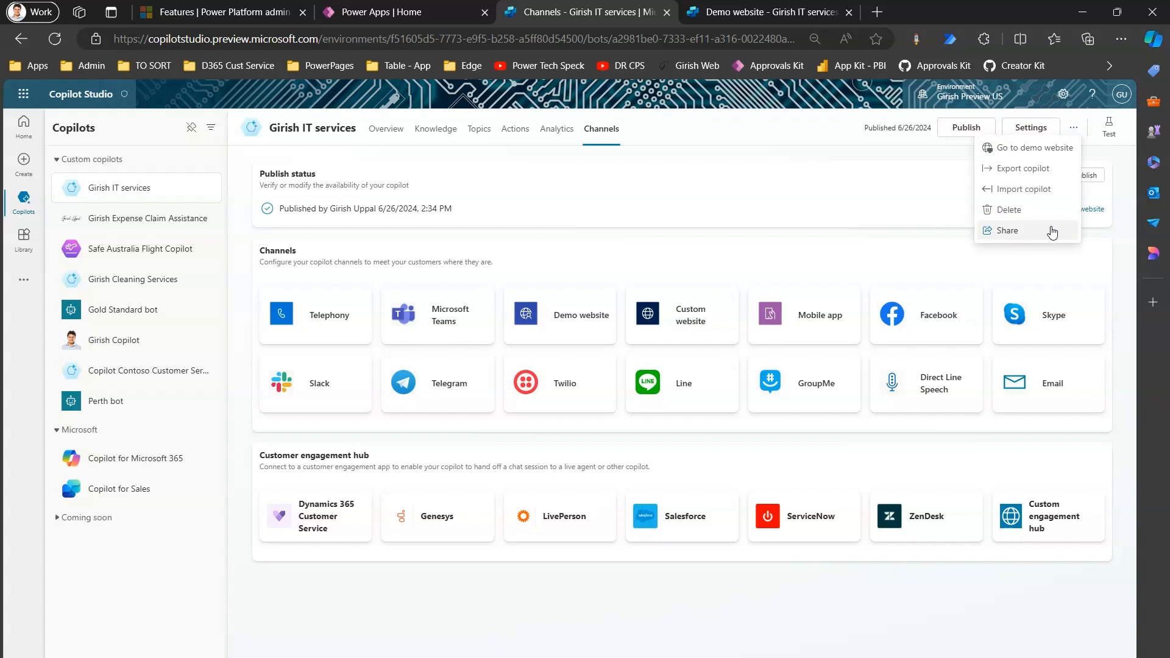